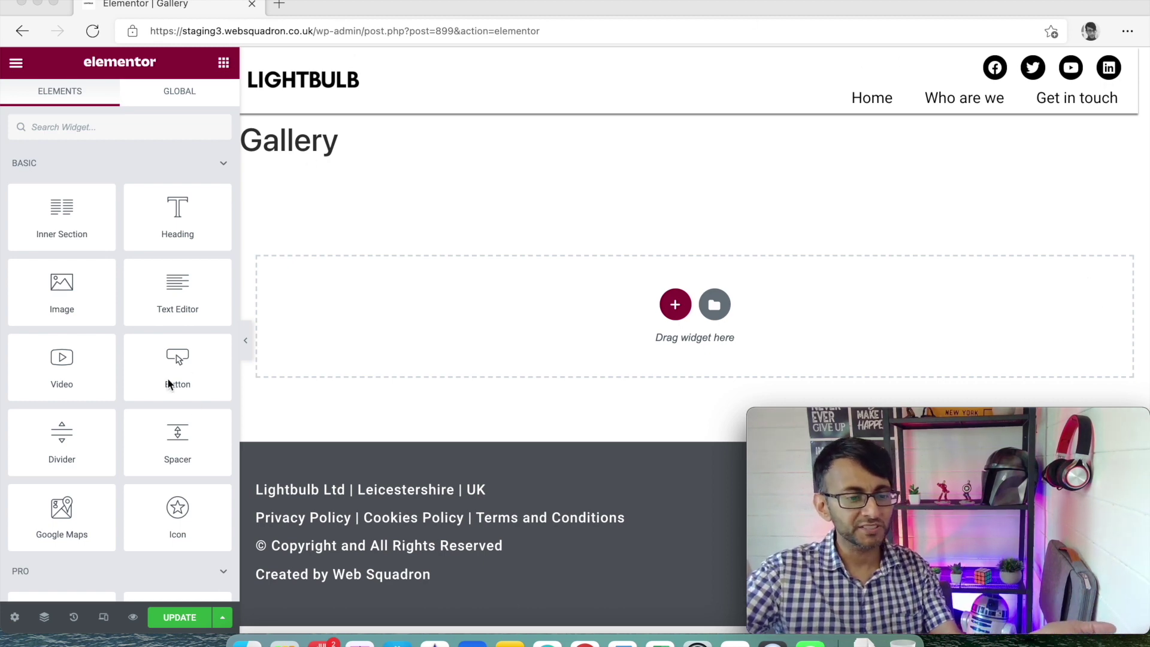
Drop a 'Click here' Button widget under the Gallery heading, leaving its link as '#'
click(519, 311)
drag(177, 362, 537, 305)
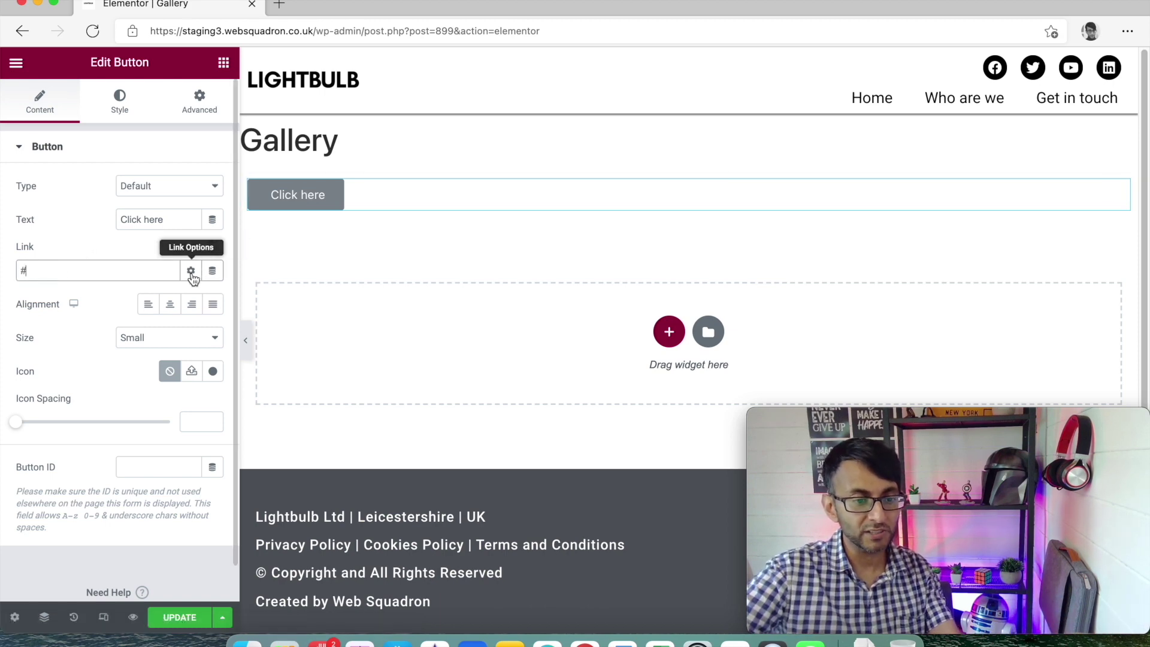
click(212, 273)
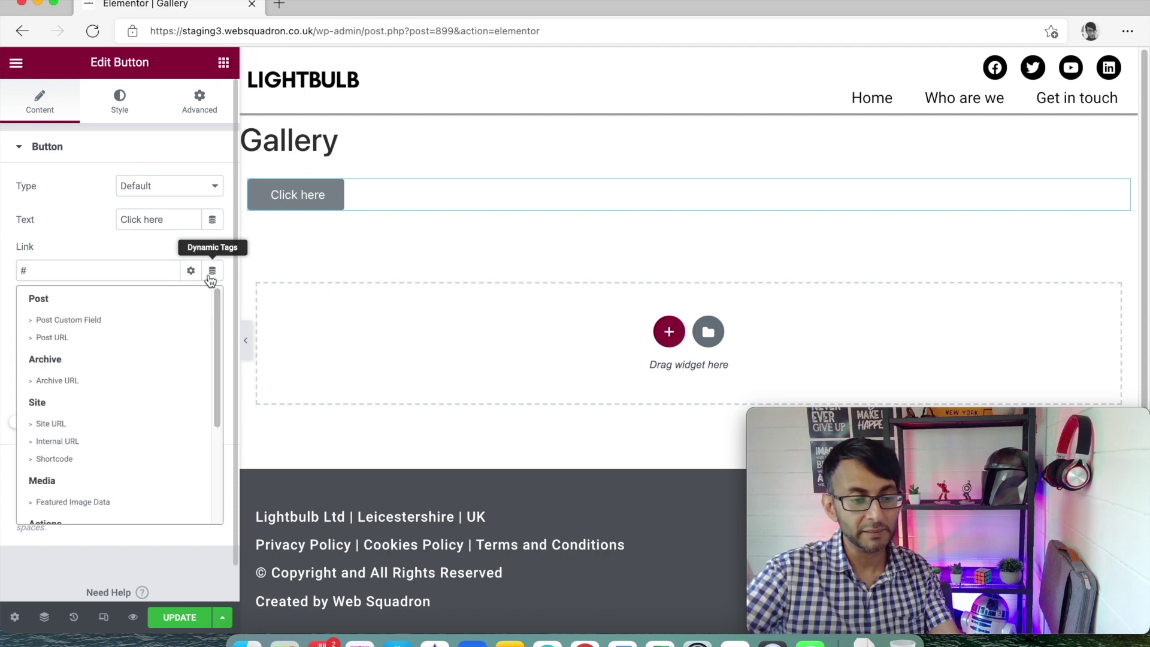
scroll(139, 397, down, 5)
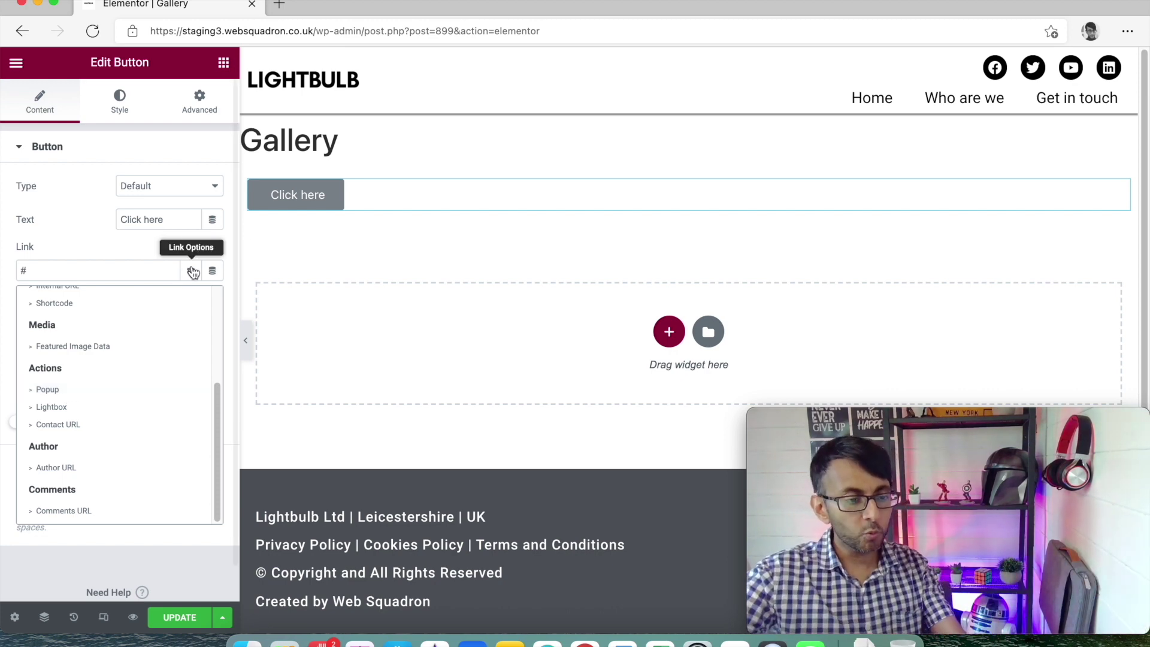
click(281, 271)
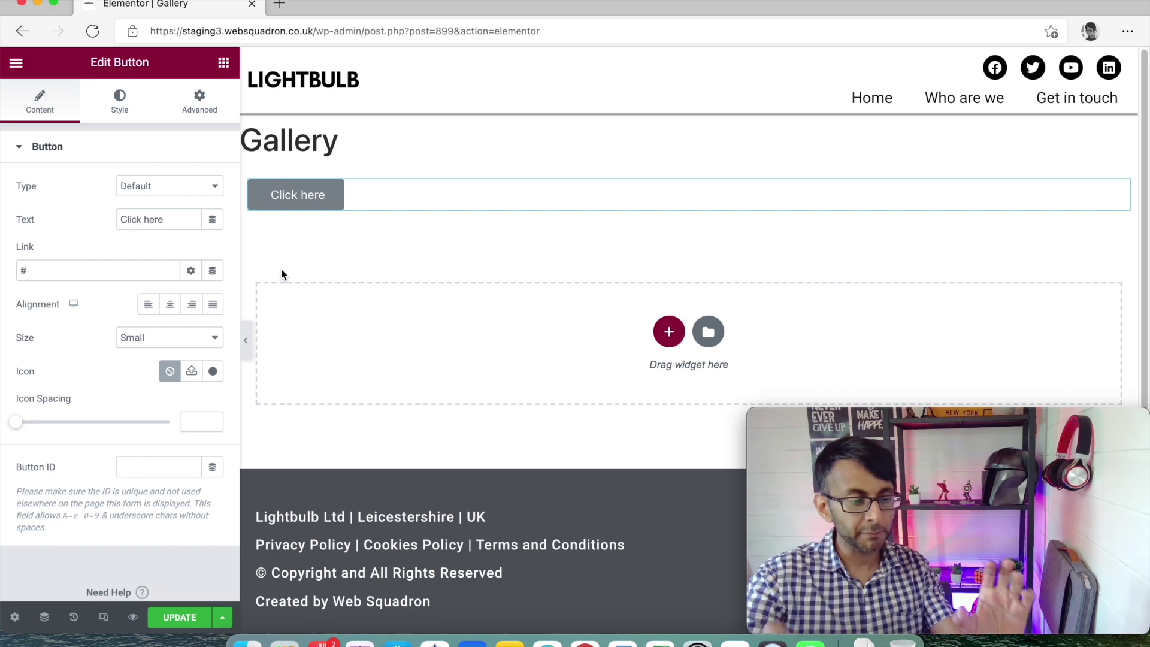
Delete the Click here button and add a Text Editor widget in its place
right_click(288, 205)
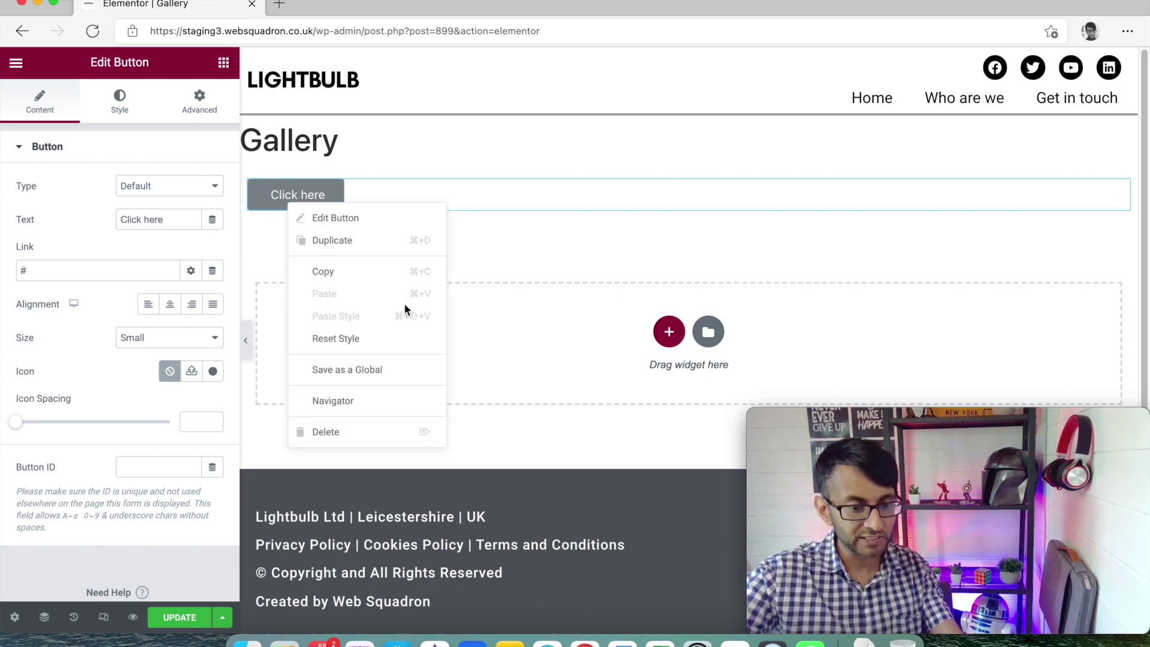
click(372, 432)
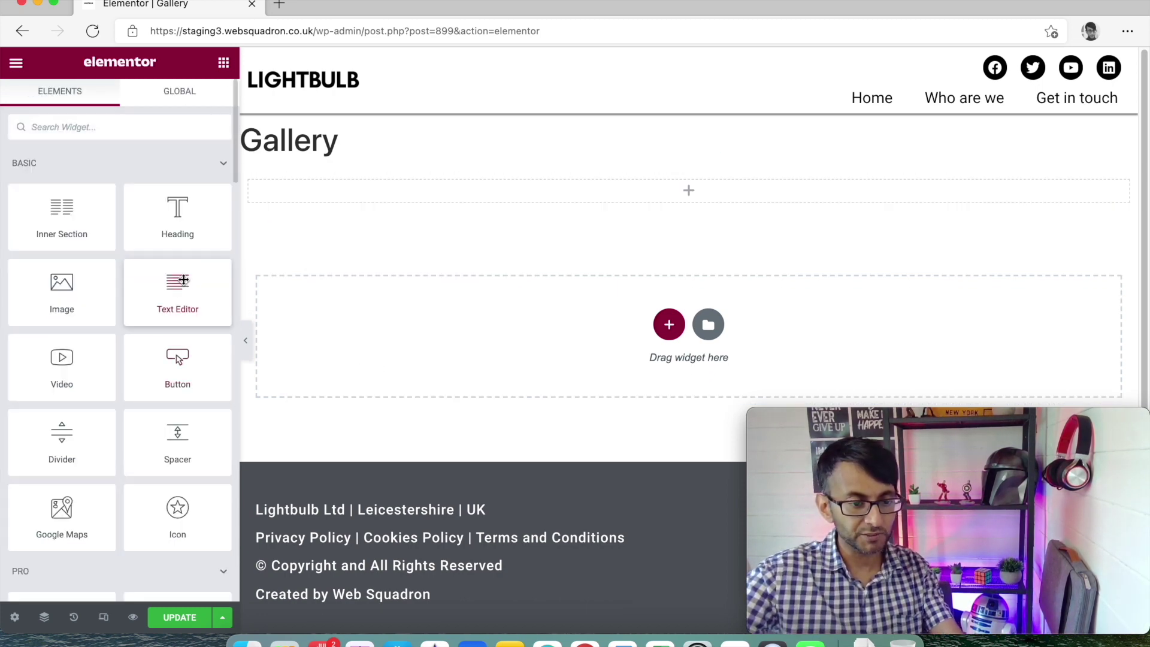
drag(154, 314, 523, 213)
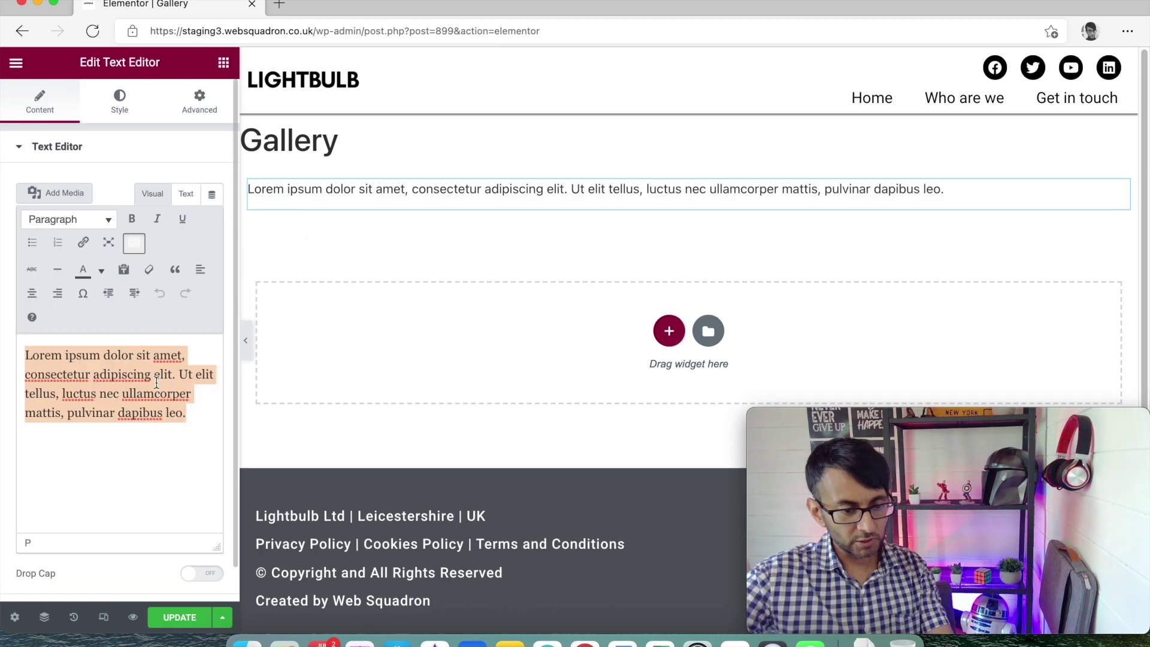
Paste a second Lorem ipsum sentence and make the word 'ullamcorper' bold
click(191, 413)
text(Lorem ipsum dolor sit amet, consectetur adipiscing elit. Ut elit tellus, luctus nec ullamcorper mattis, pulvinar dapibus leo.)
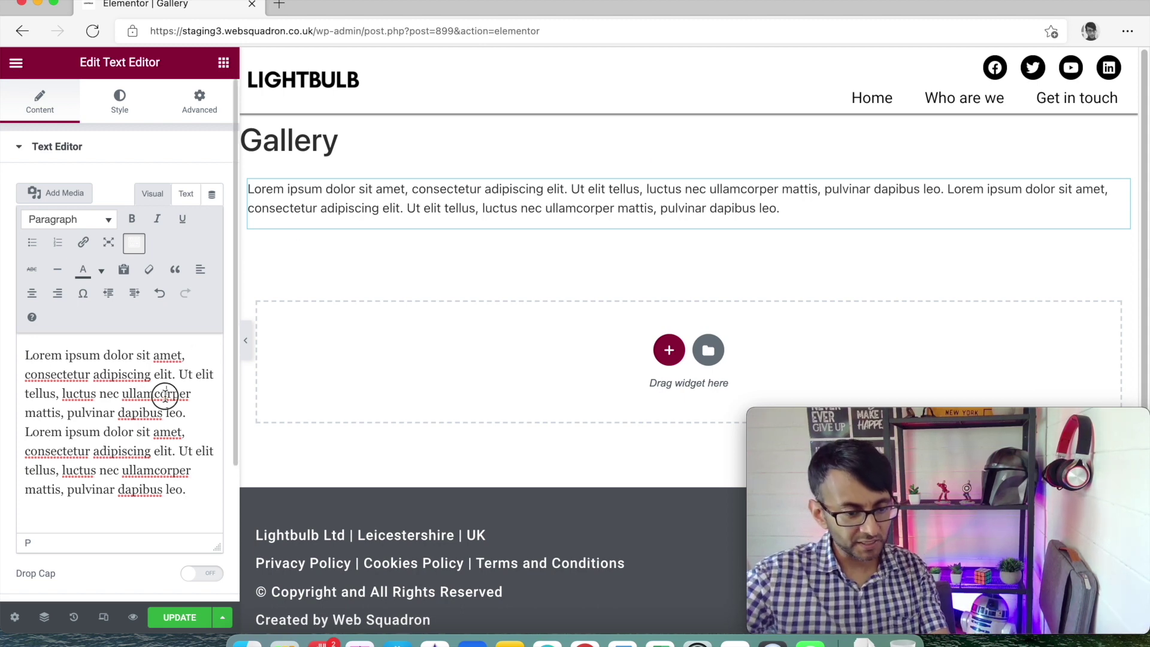
double_click(166, 395)
key(super+b)
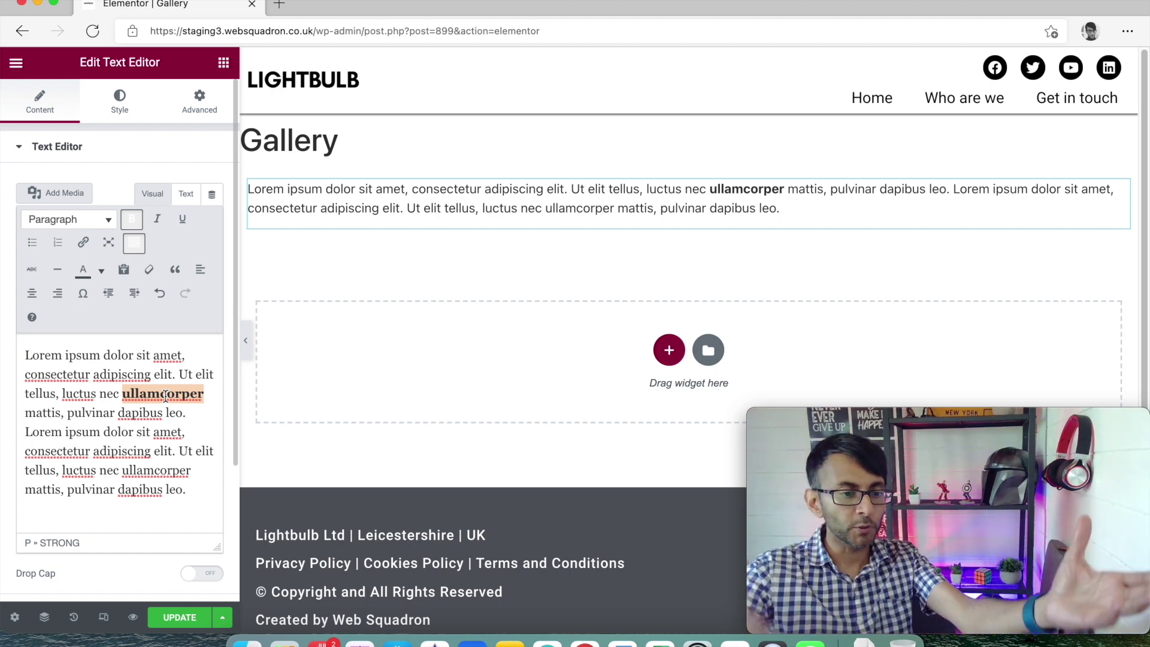
Open the link settings for 'ullamcorper', then cancel without adding a link
click(82, 242)
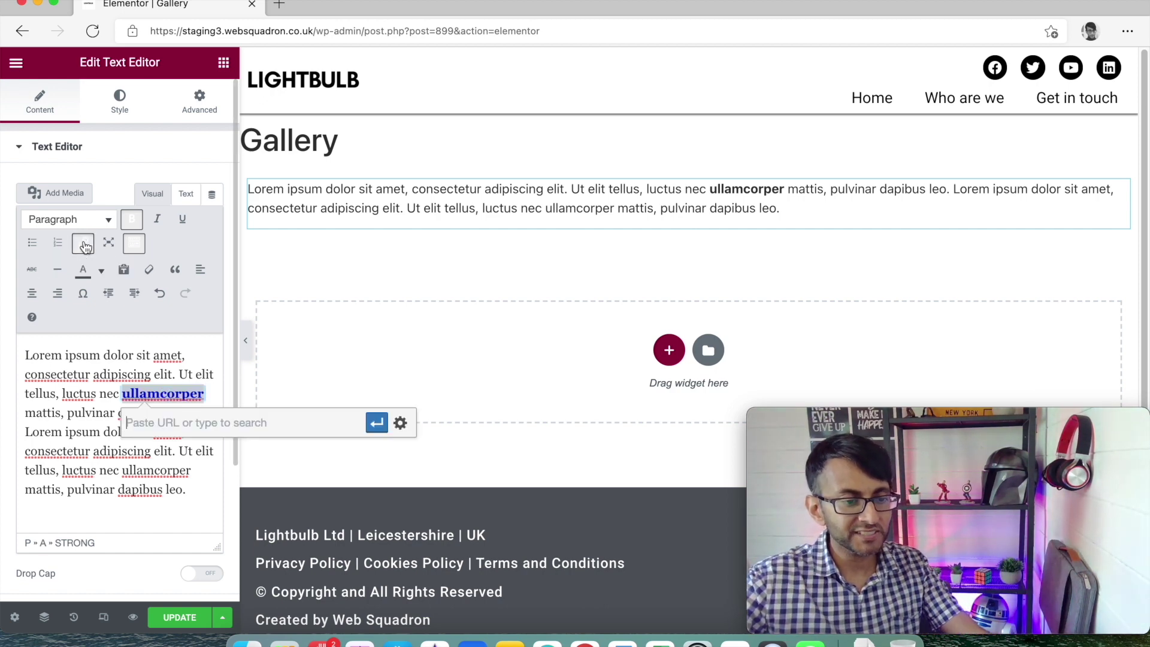
click(400, 424)
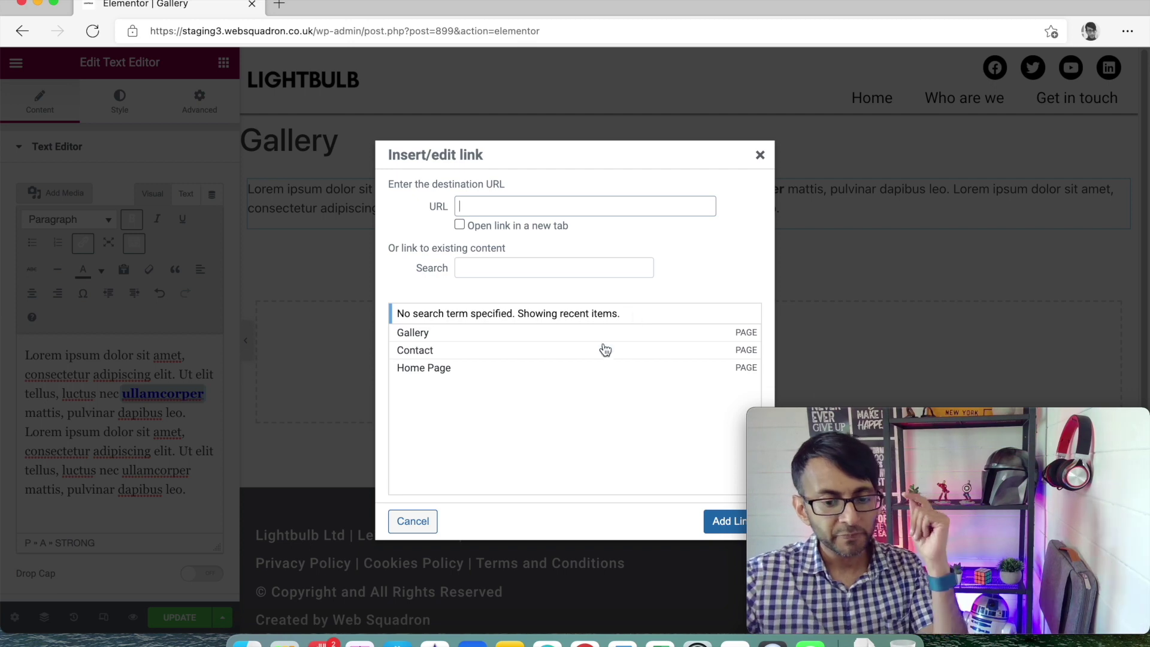
click(412, 523)
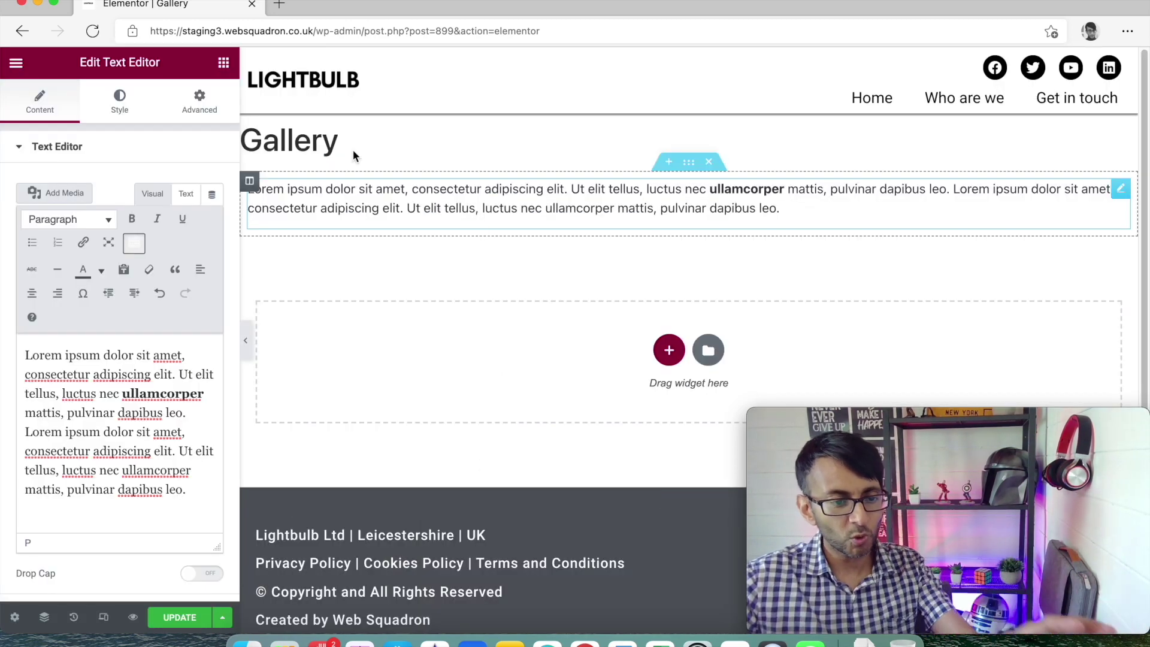
click(230, 70)
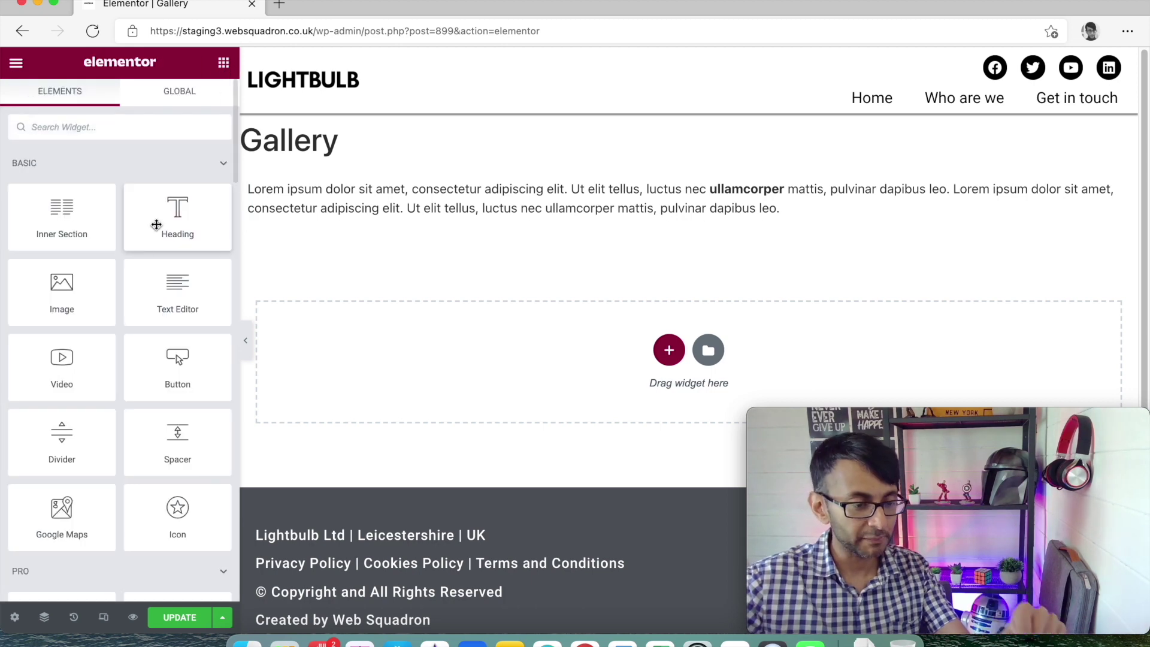
Add an Image widget below the text and set its link to Custom URL
drag(85, 313, 566, 333)
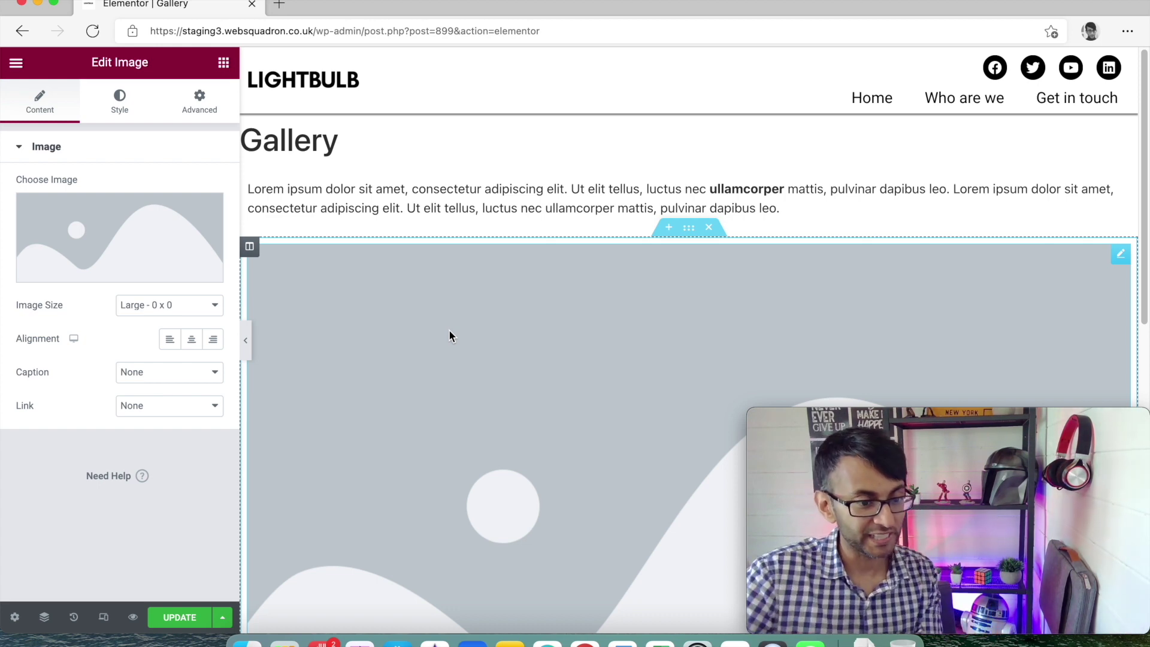
click(169, 406)
click(96, 439)
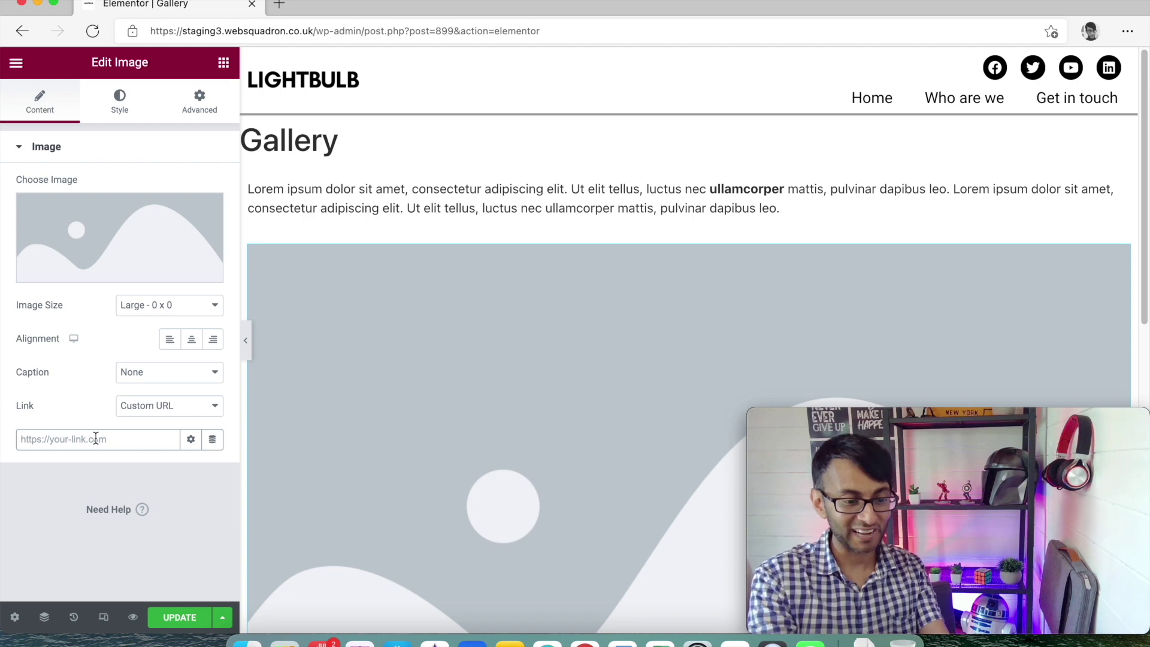
click(192, 442)
click(192, 441)
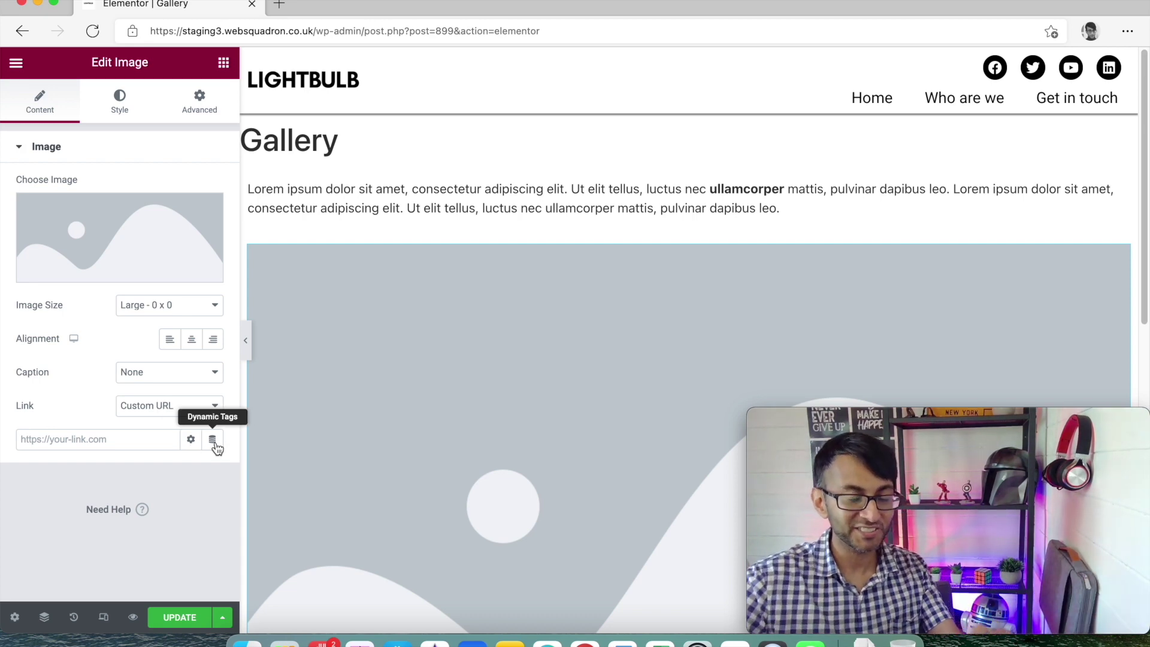
Make the image link a Popup dynamic tag opening Off Canvas Menu (Template), then update
mouse_move(205, 274)
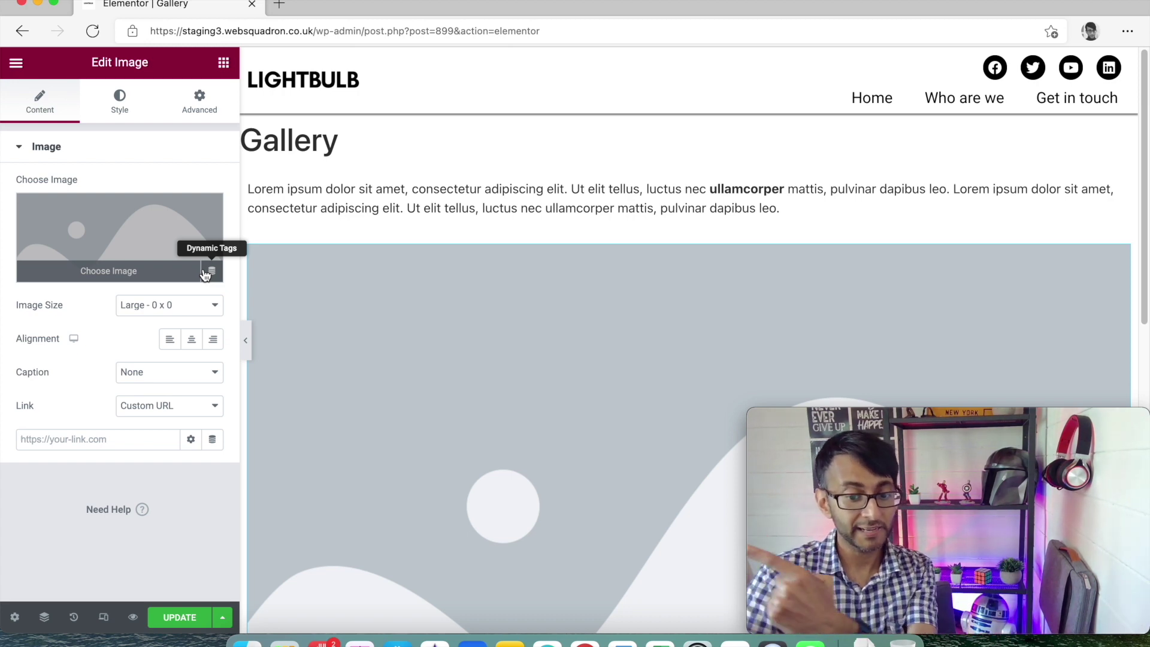
click(212, 443)
scroll(108, 360, down, 5)
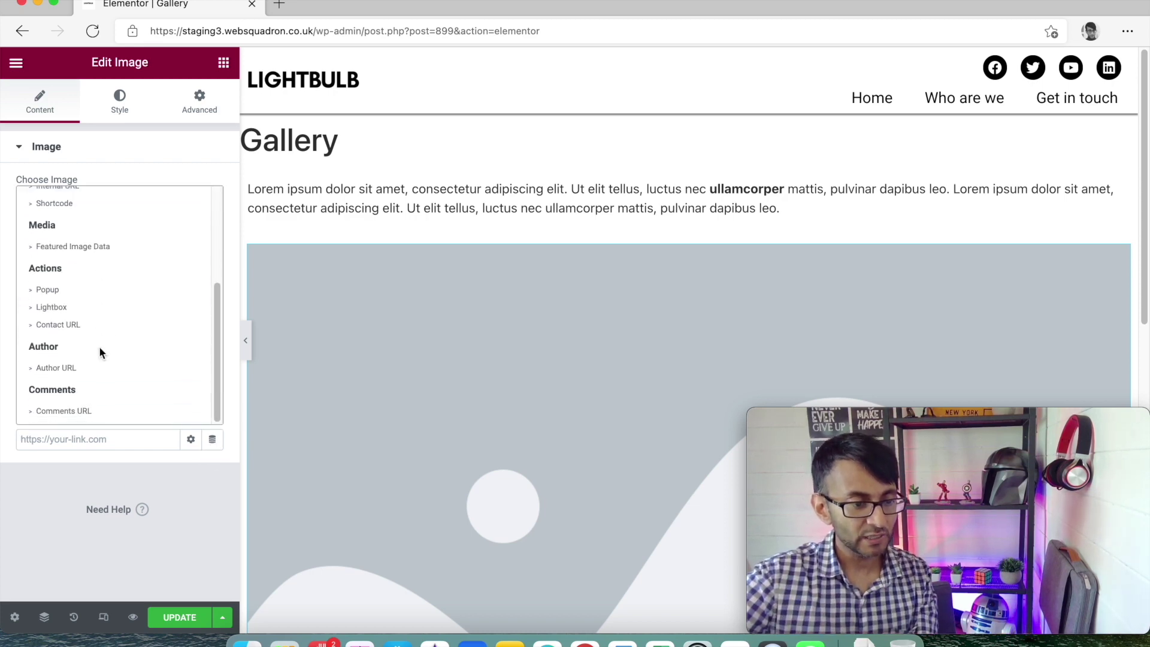
click(88, 293)
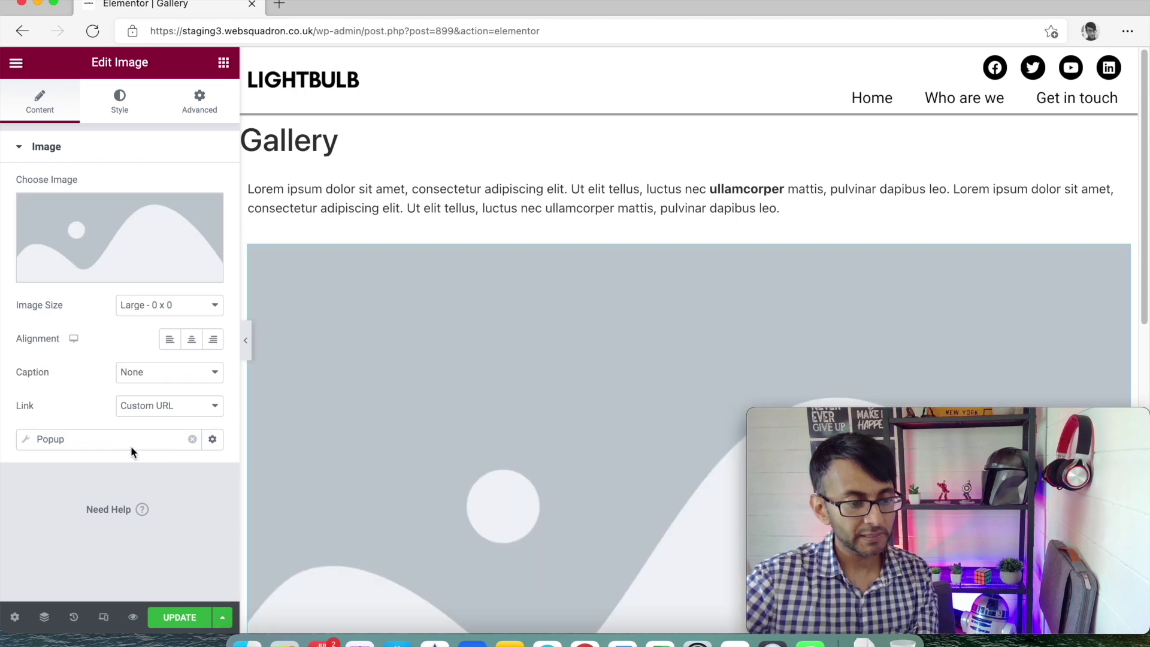
click(26, 439)
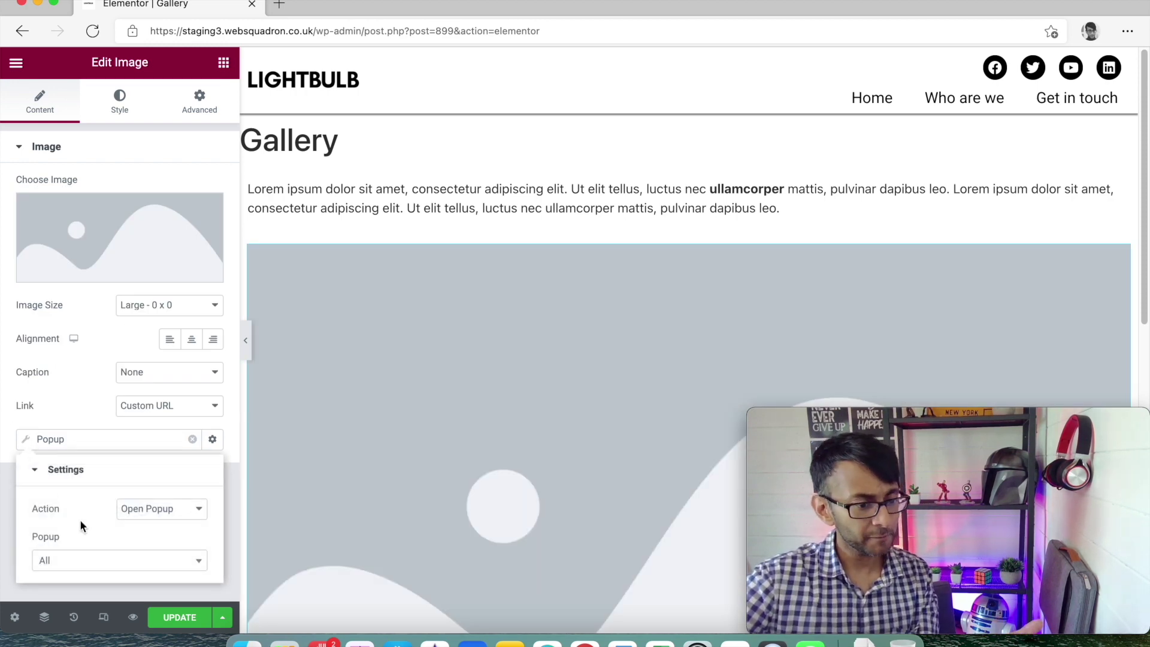
click(156, 562)
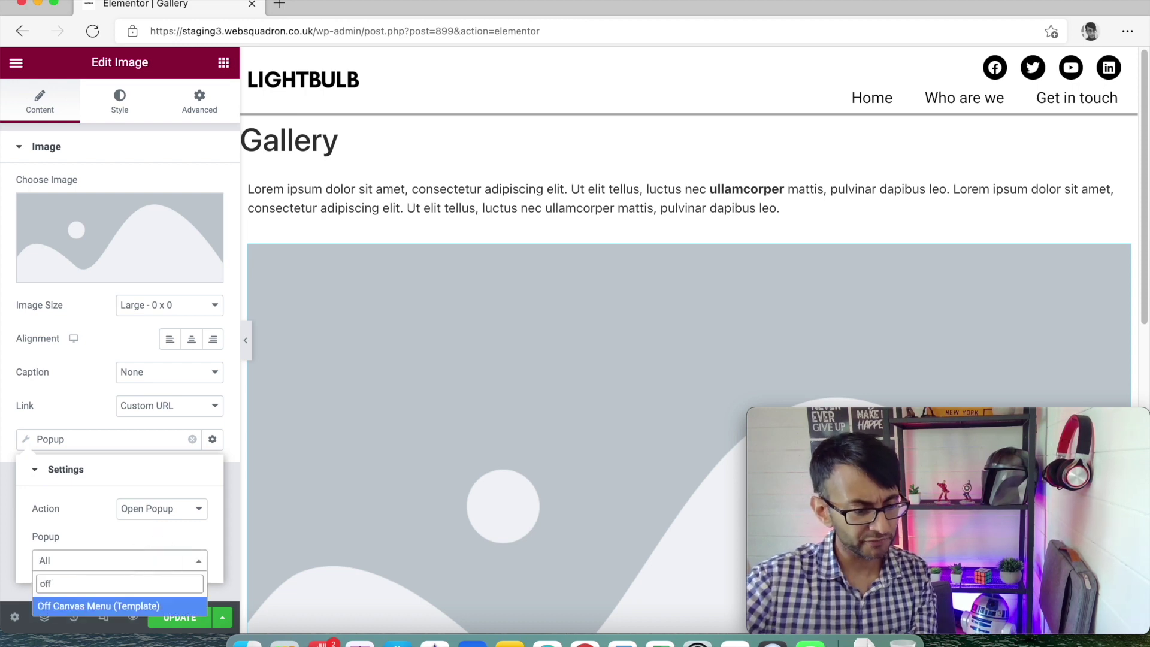
click(152, 607)
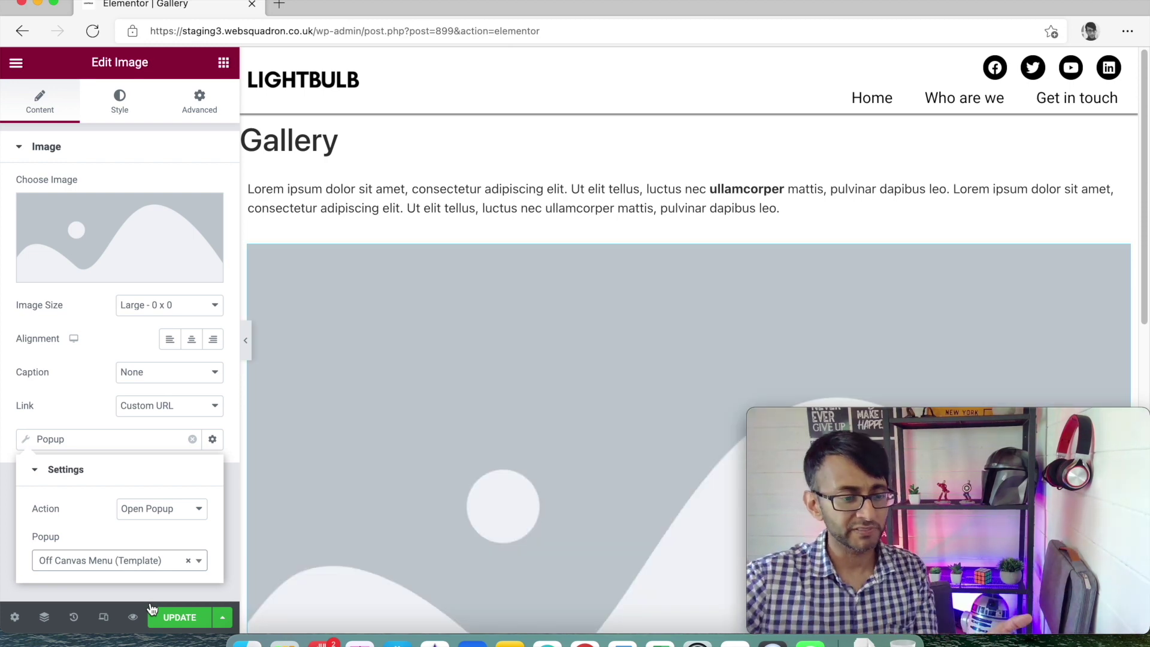
click(166, 619)
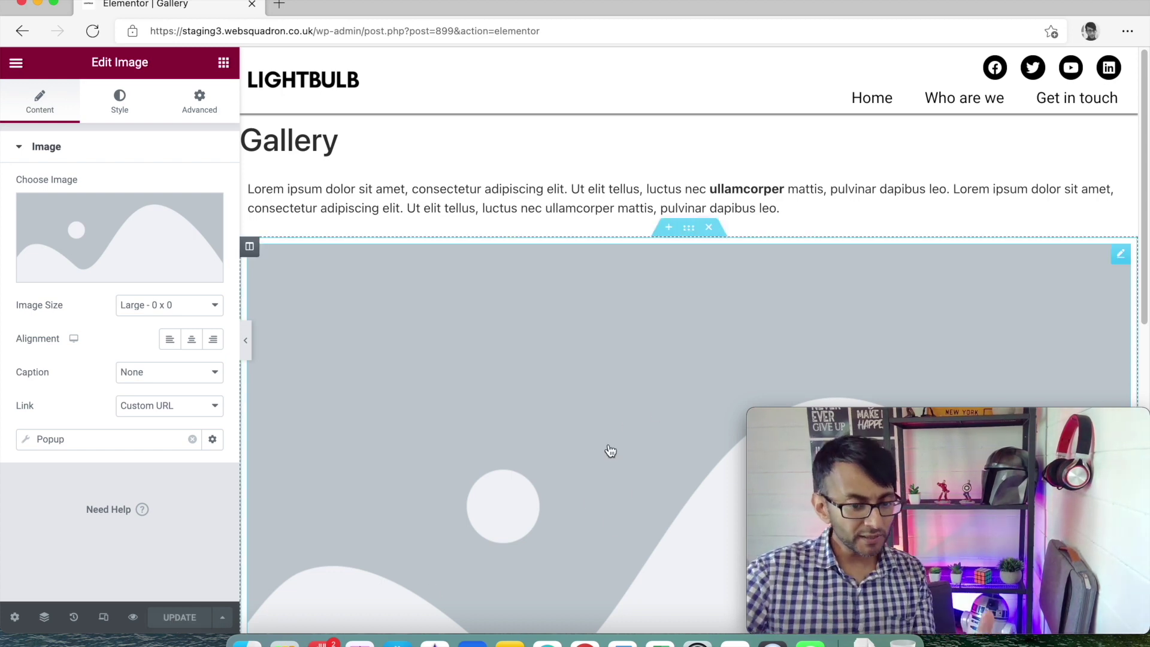
right_click(521, 387)
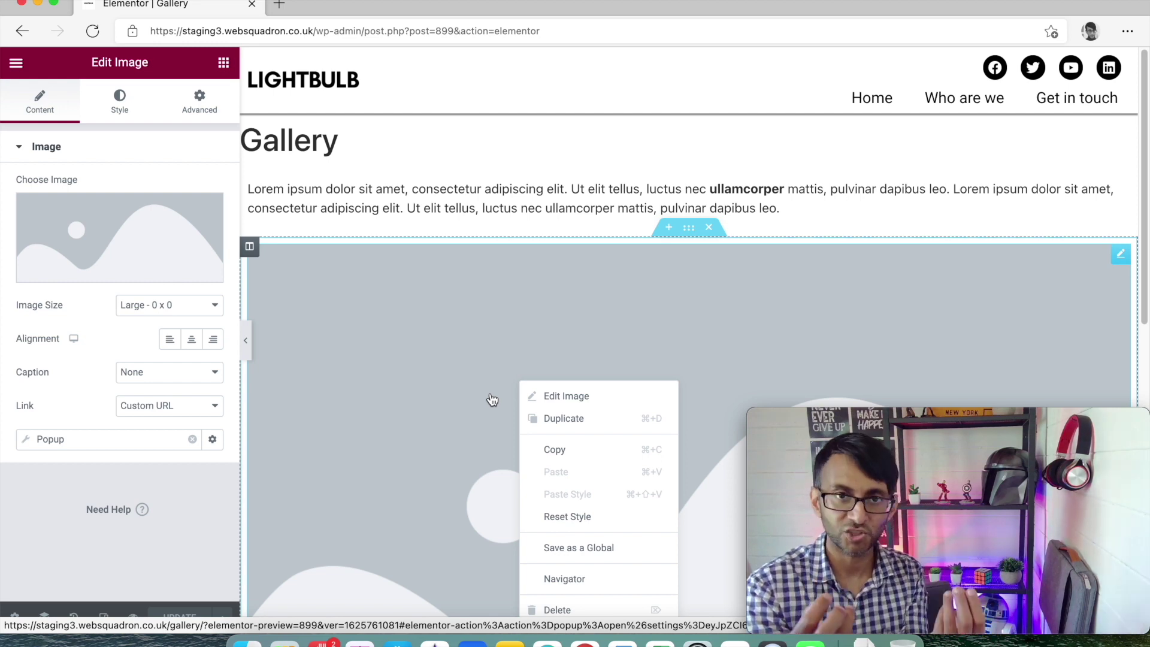
Preview the saved page and copy the image's popup link address
click(133, 618)
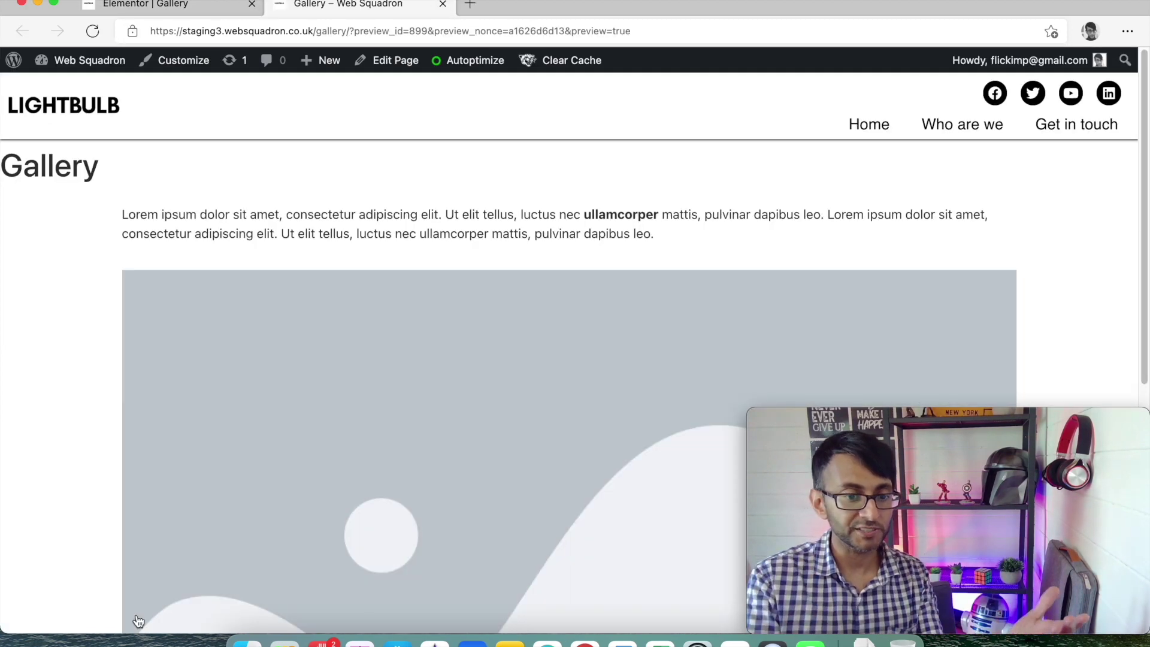
scroll(611, 441, down, 5)
scroll(600, 432, up, 1)
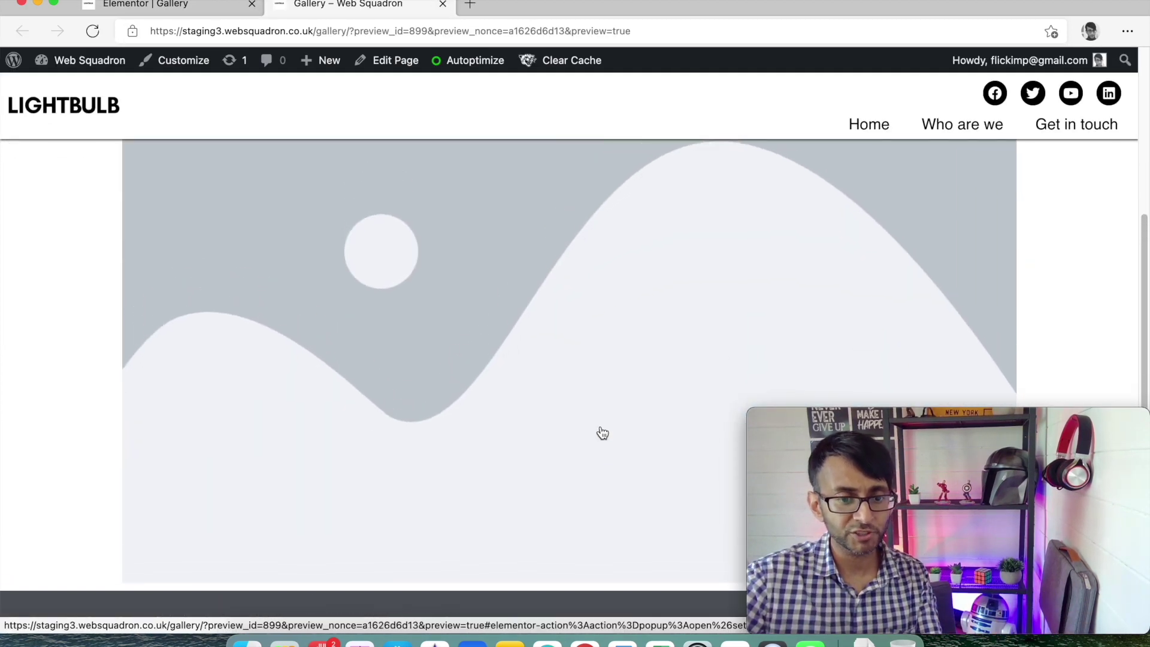
right_click(463, 247)
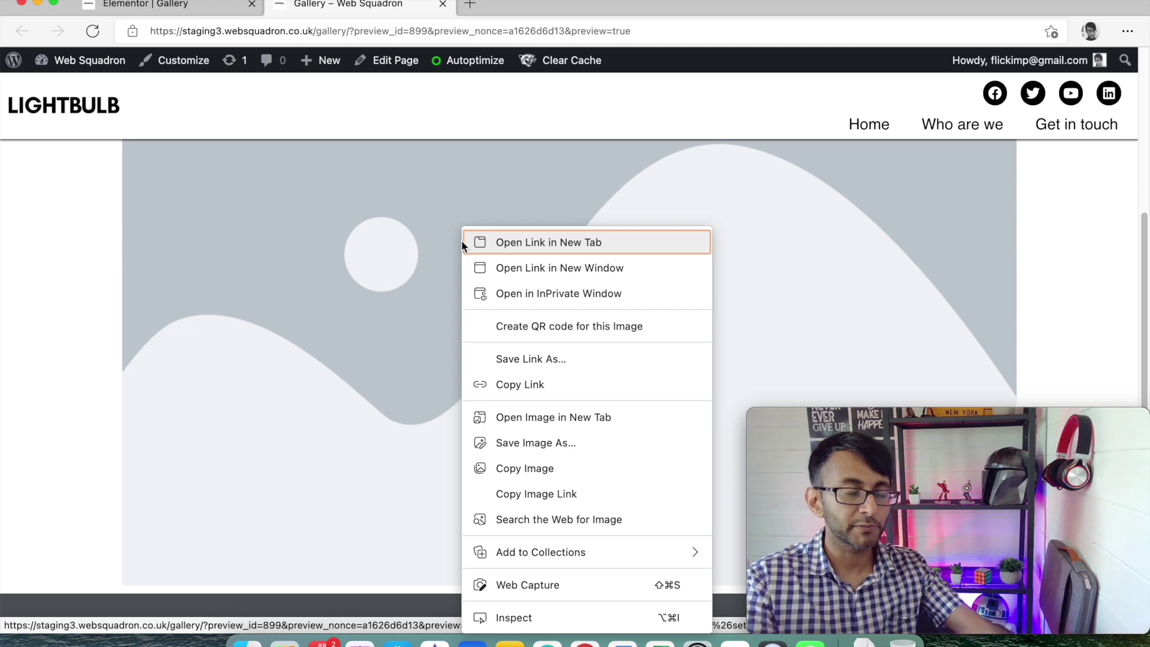
click(555, 391)
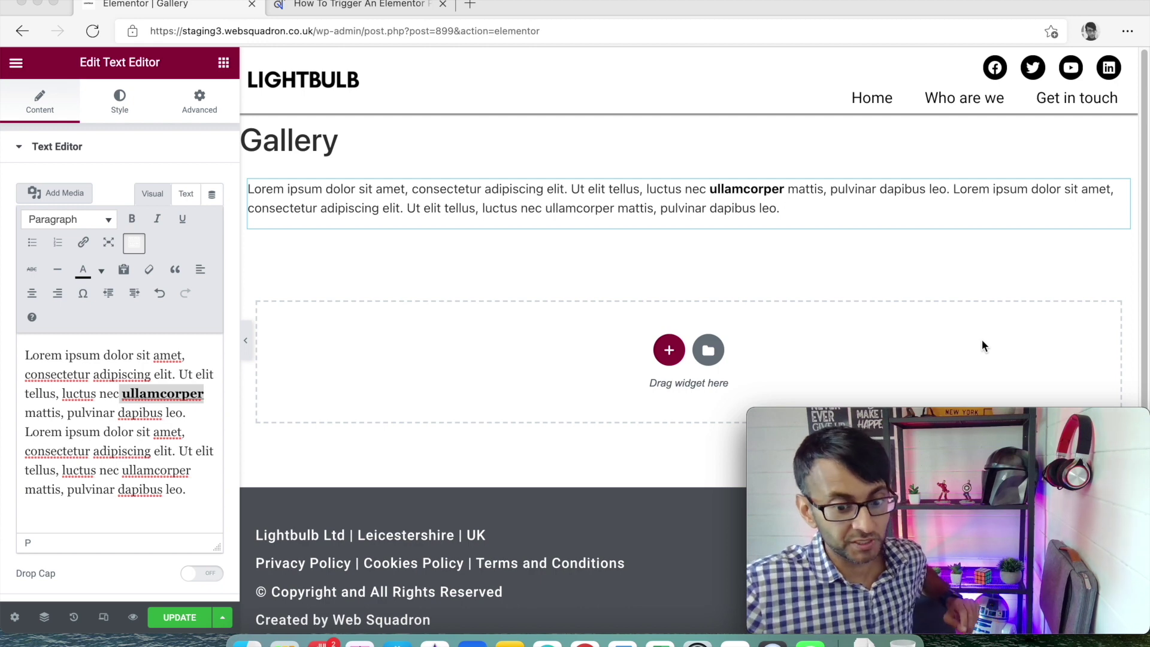
In Notes, delete the URL text before '#elementor-action' and select the remaining anchor
click(510, 642)
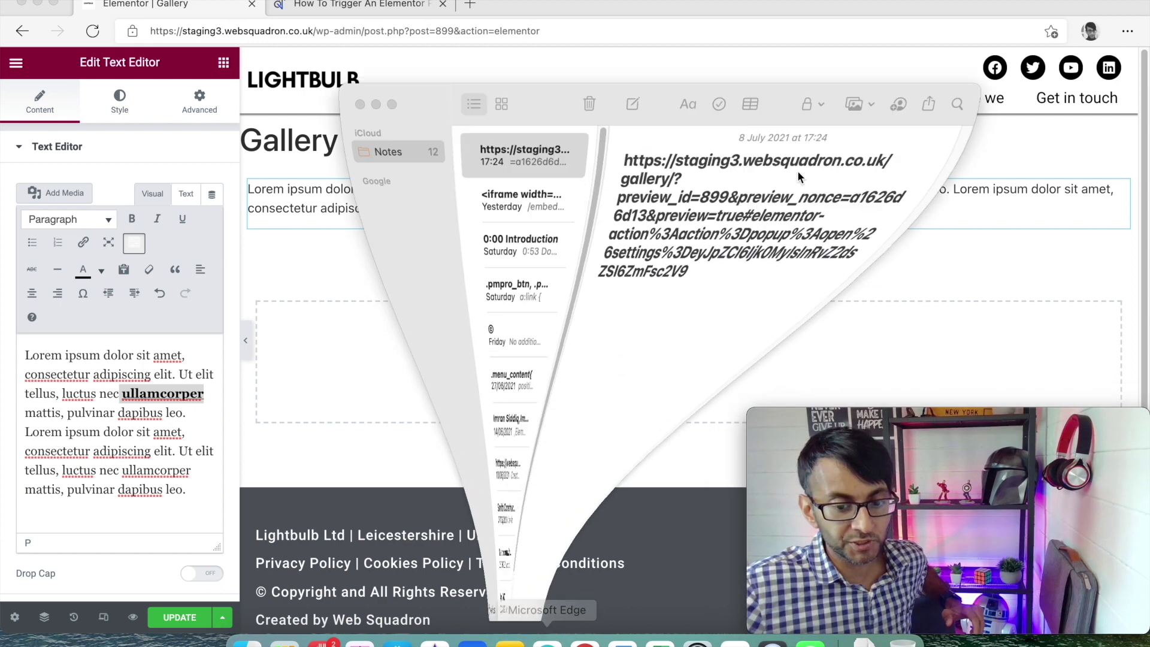
drag(818, 283, 607, 157)
key(Right)
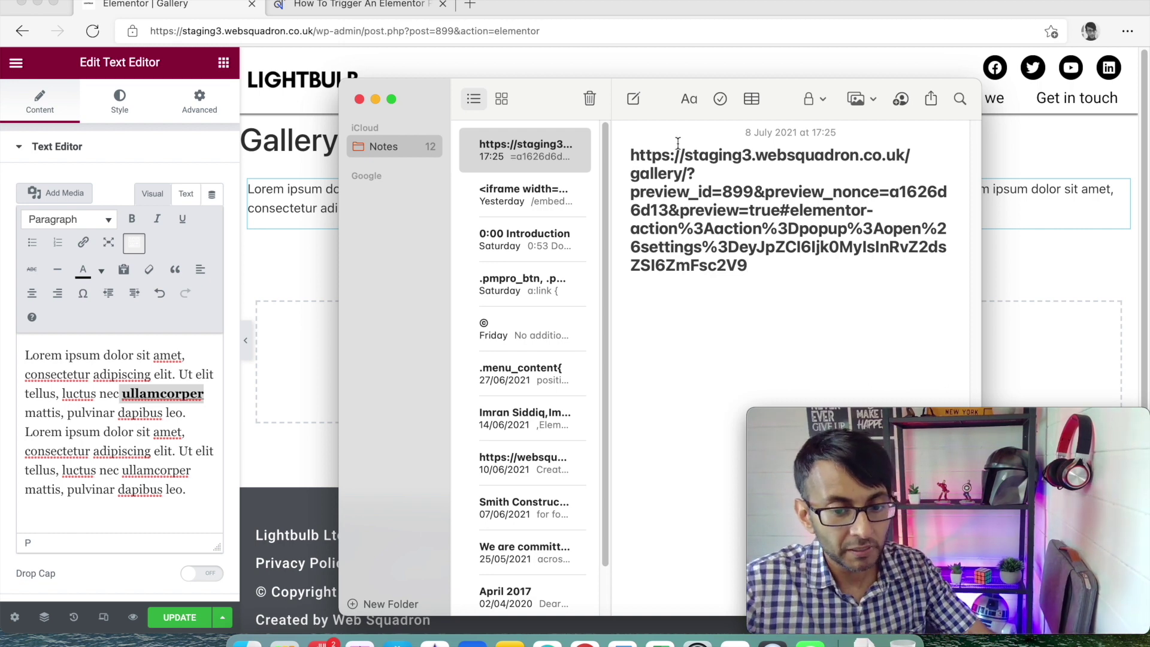
drag(632, 153, 795, 246)
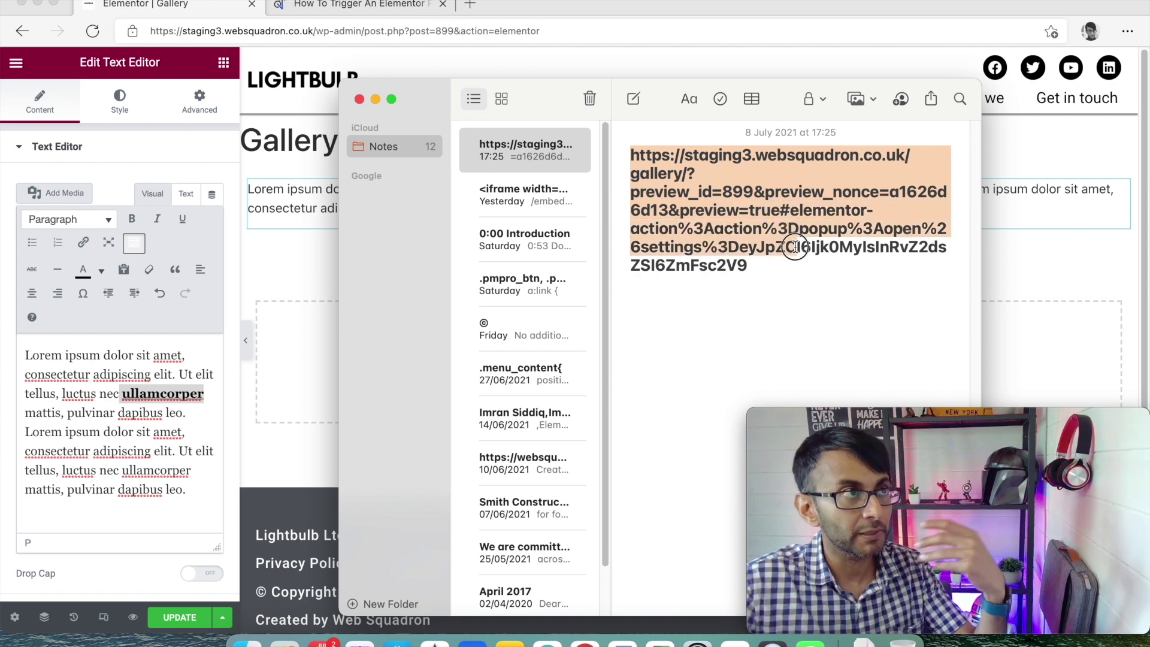
drag(795, 244, 794, 213)
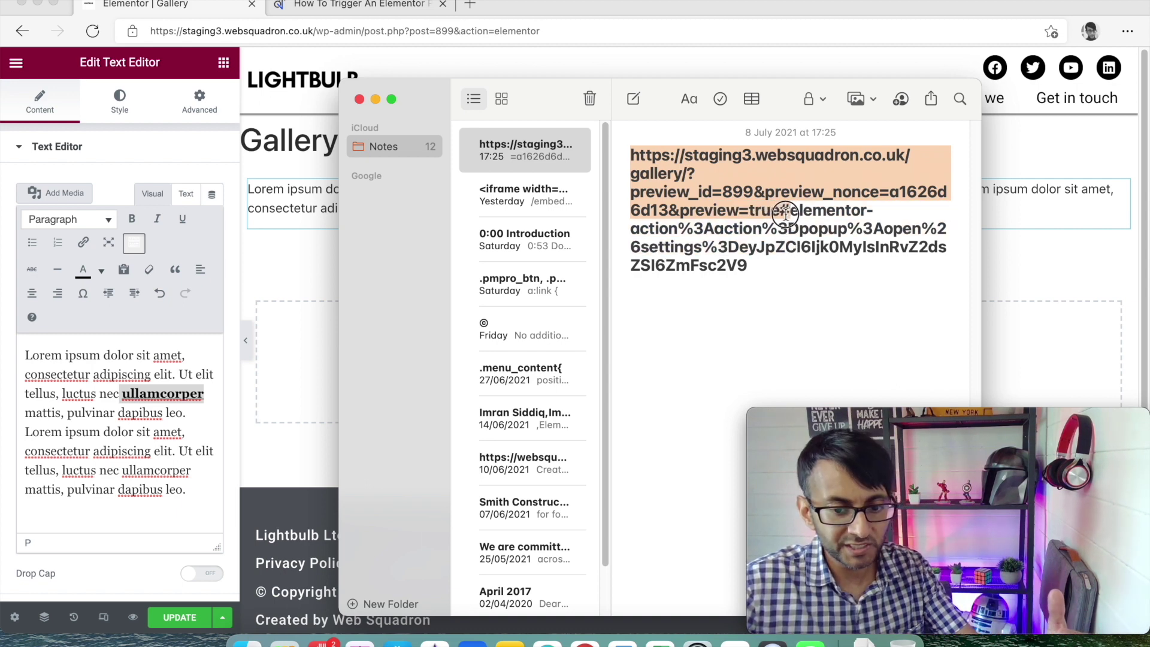
key(BackSpace)
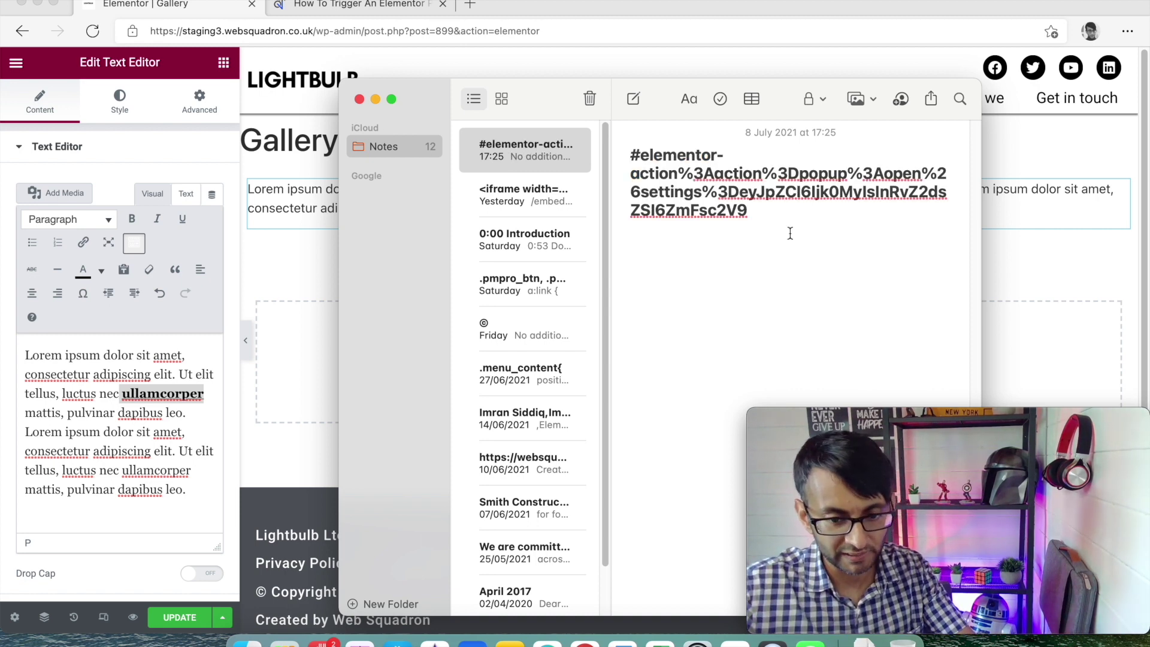
drag(773, 238, 628, 156)
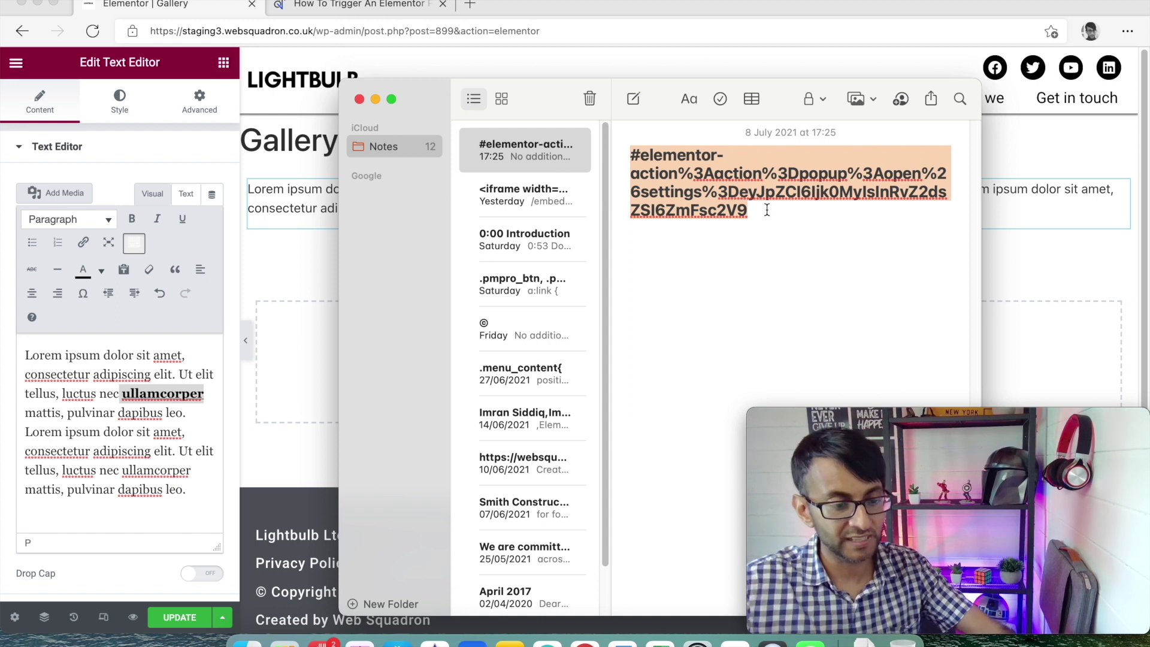
click(121, 505)
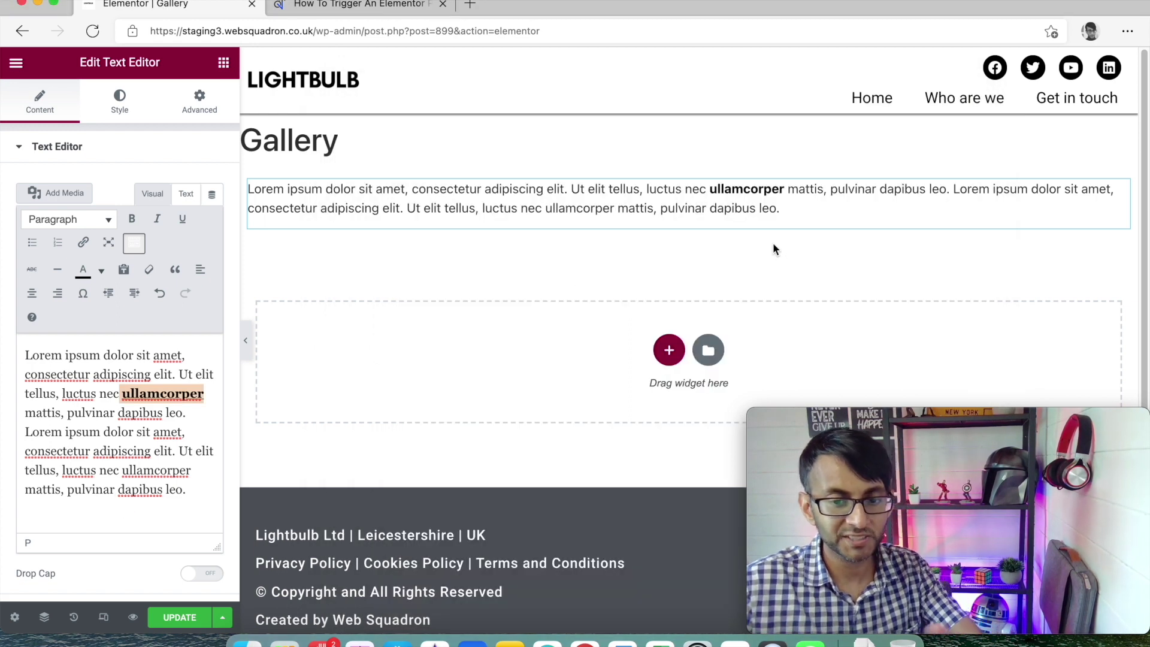
Change the link on 'ullamcorper' to the pasted #elementor-action anchor and save the page
click(159, 394)
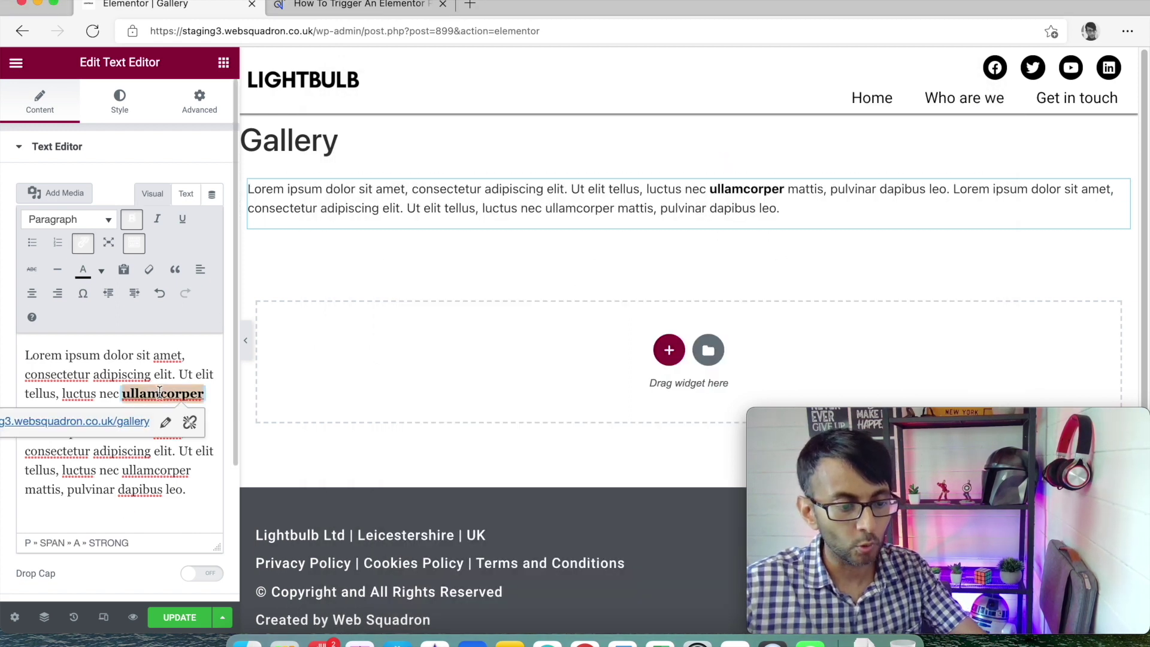
click(166, 422)
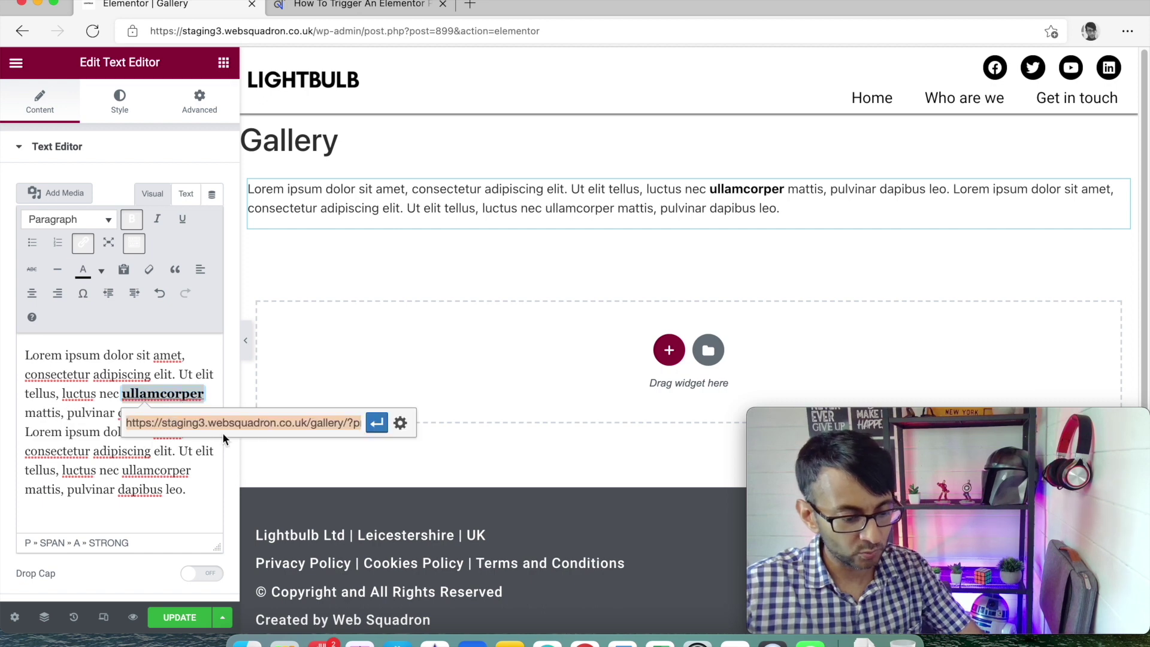
key(BackSpace)
key(super+v)
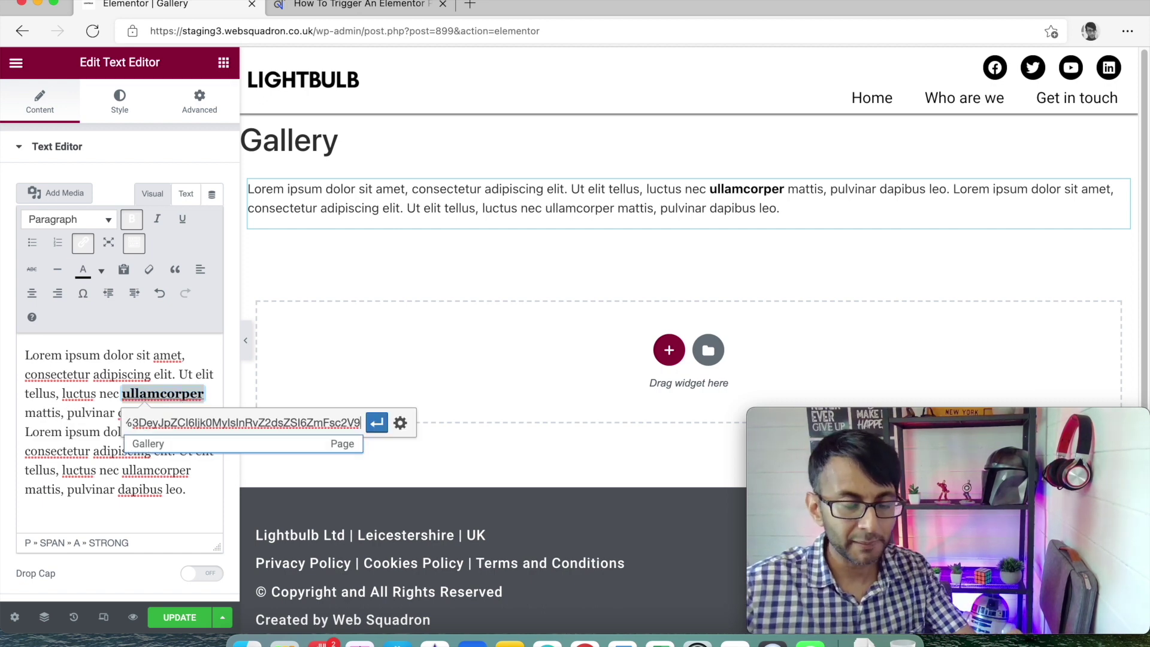
drag(316, 422, 64, 411)
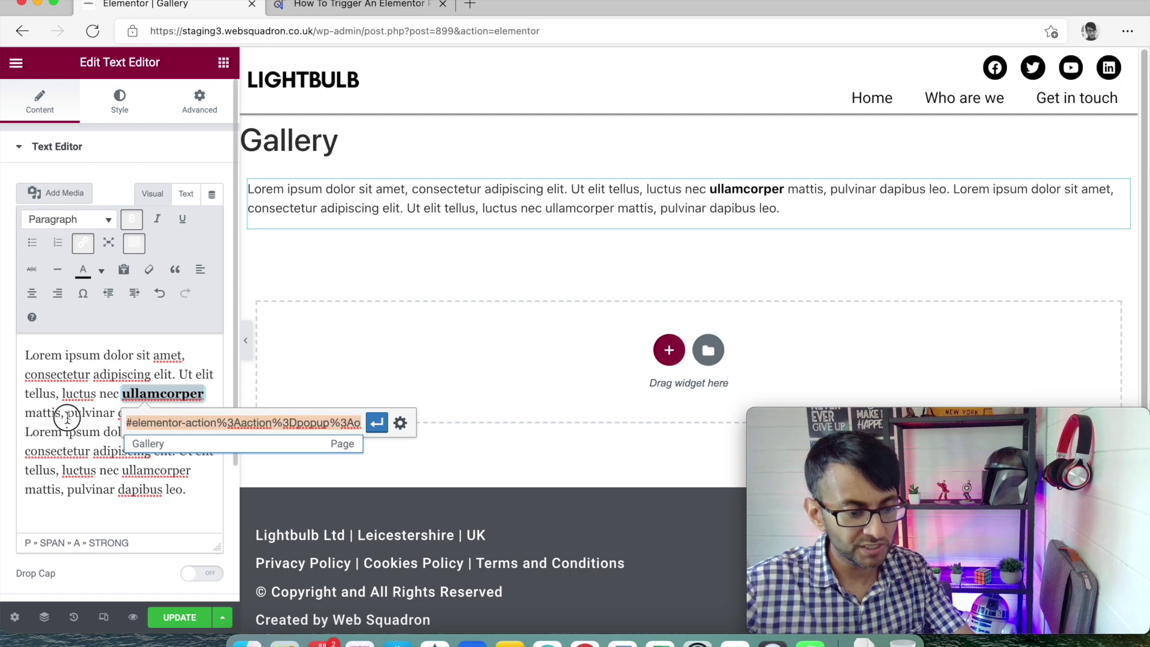
click(173, 423)
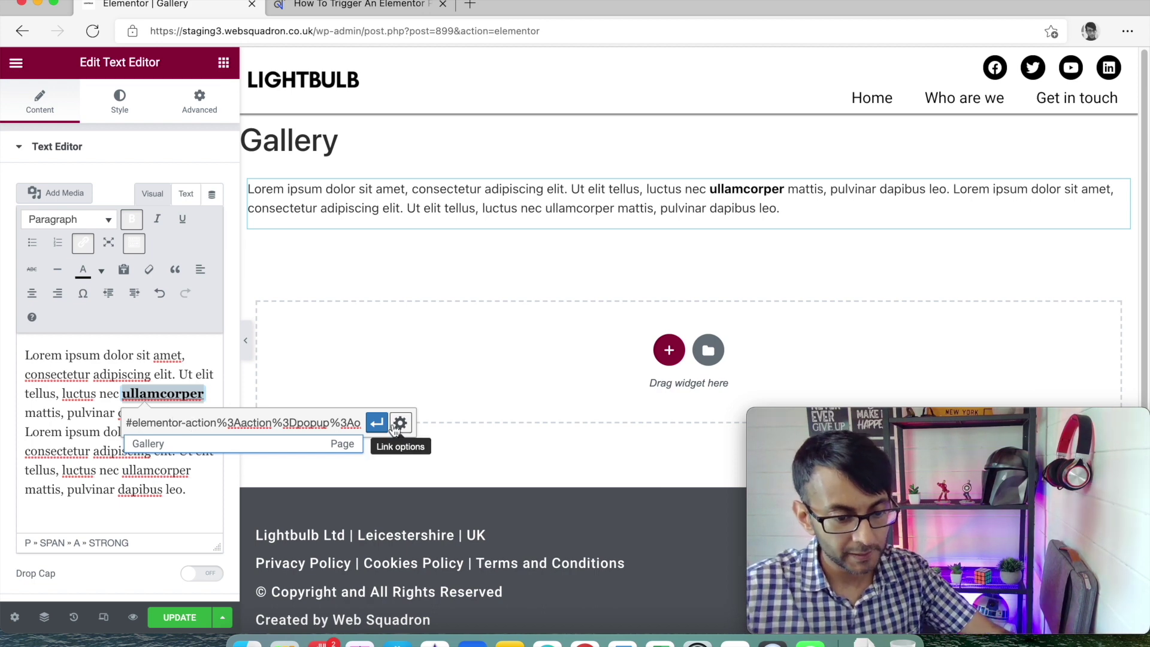
click(376, 422)
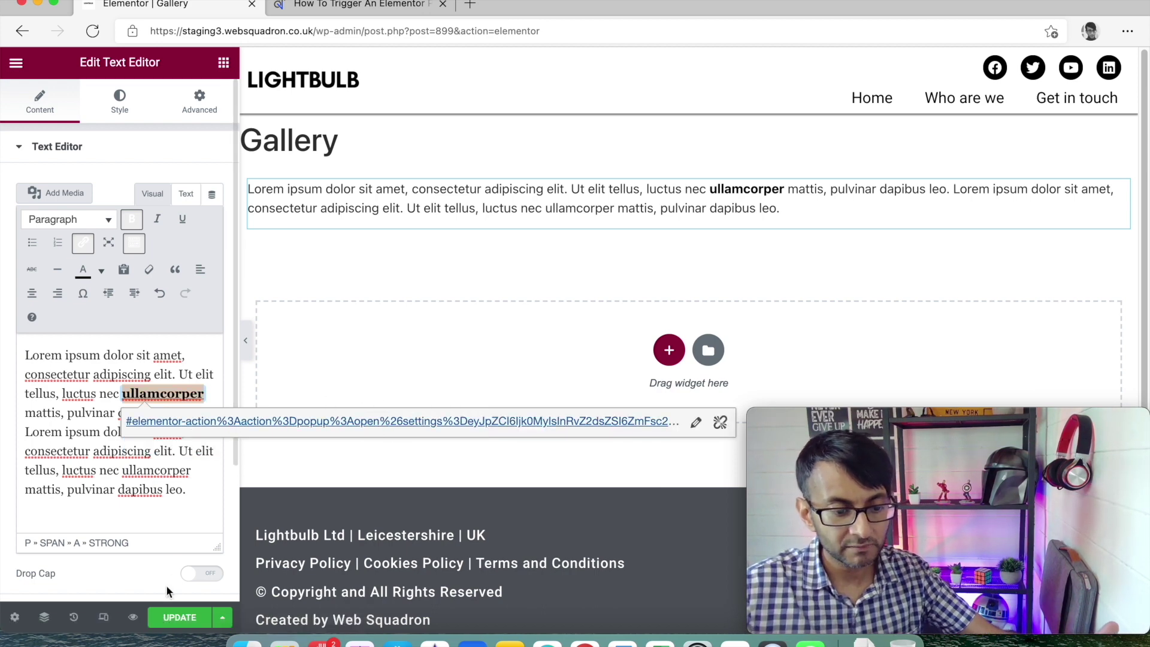
click(183, 619)
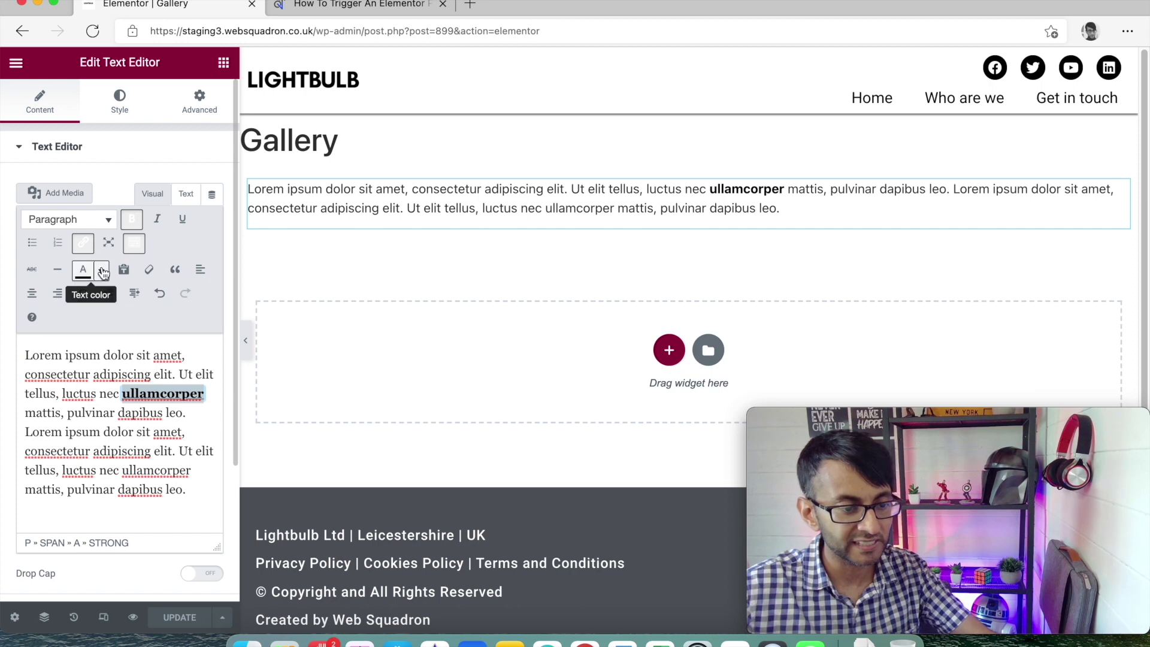
Colour 'ullamcorper' orange and open the page preview
click(101, 270)
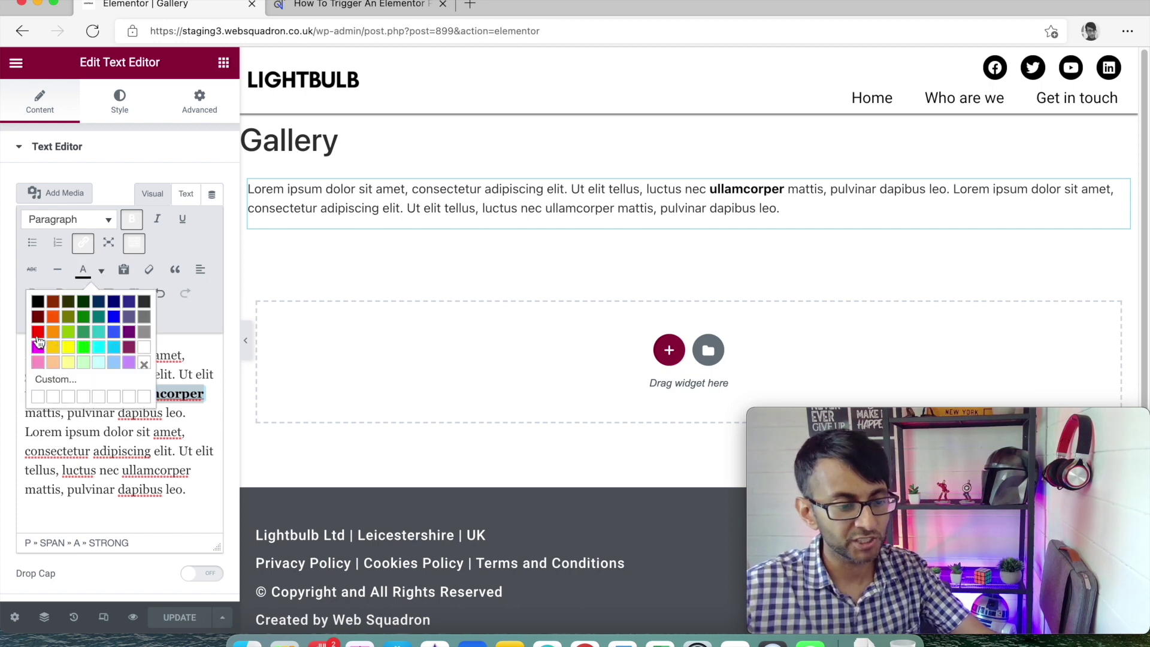
click(53, 324)
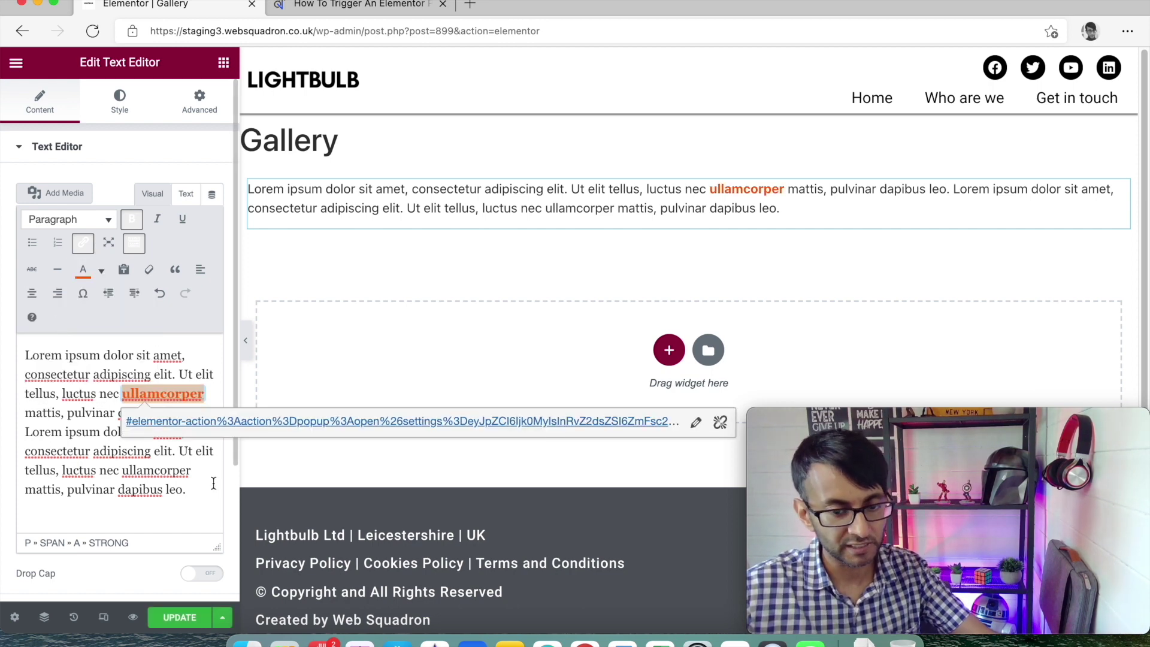
click(211, 506)
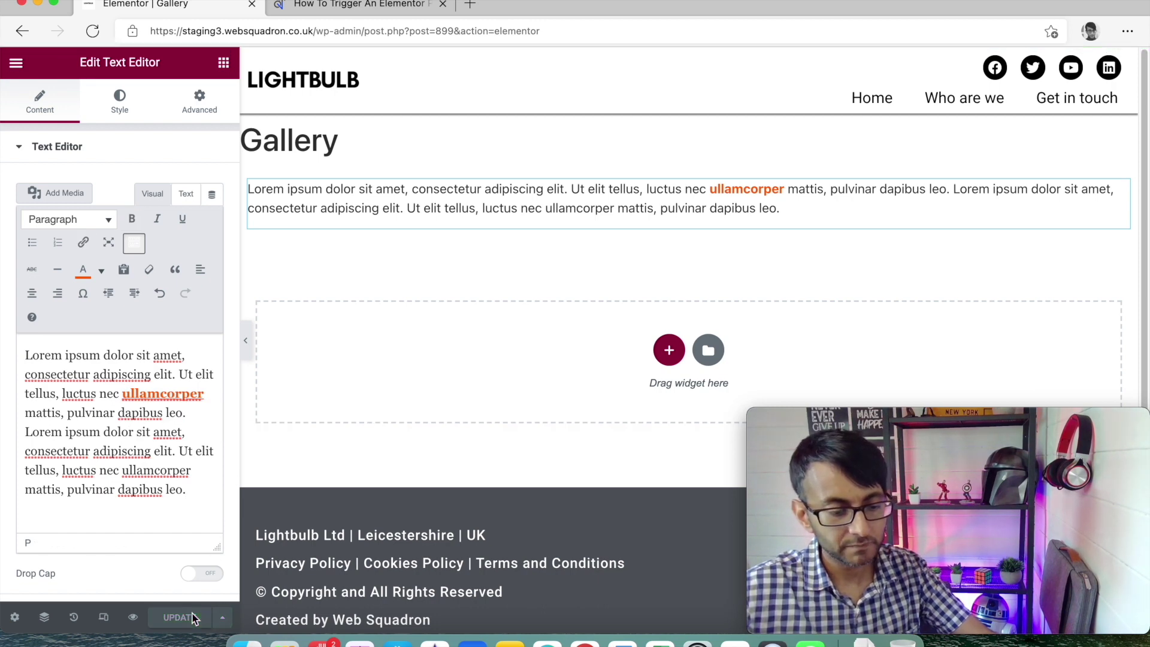
click(133, 617)
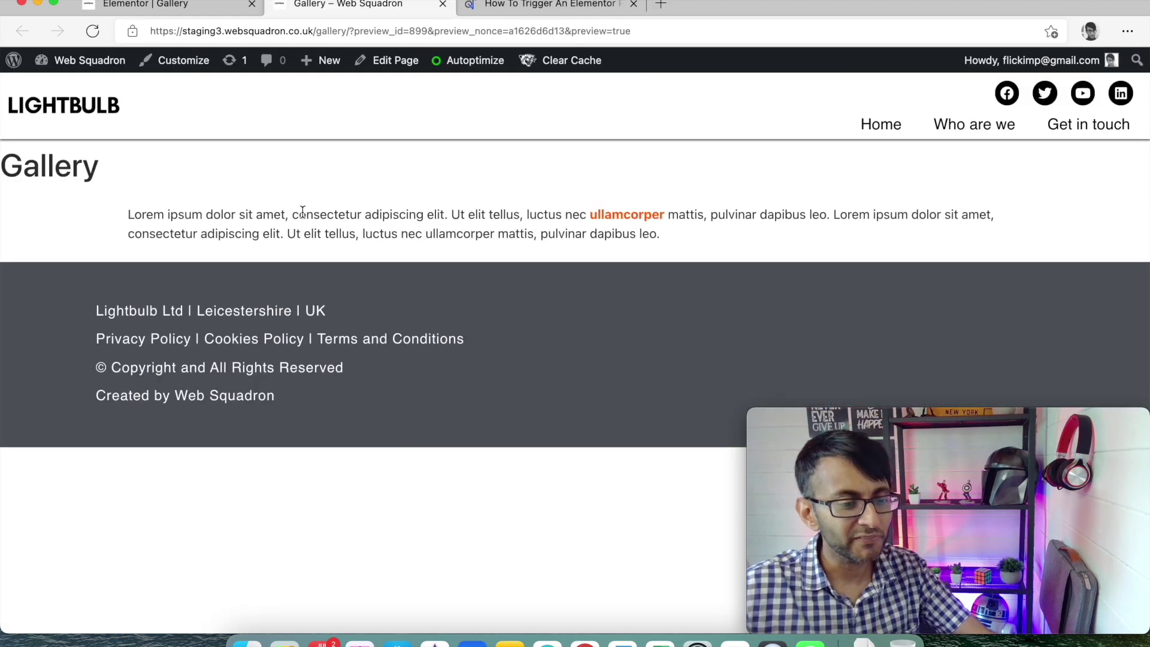
click(626, 215)
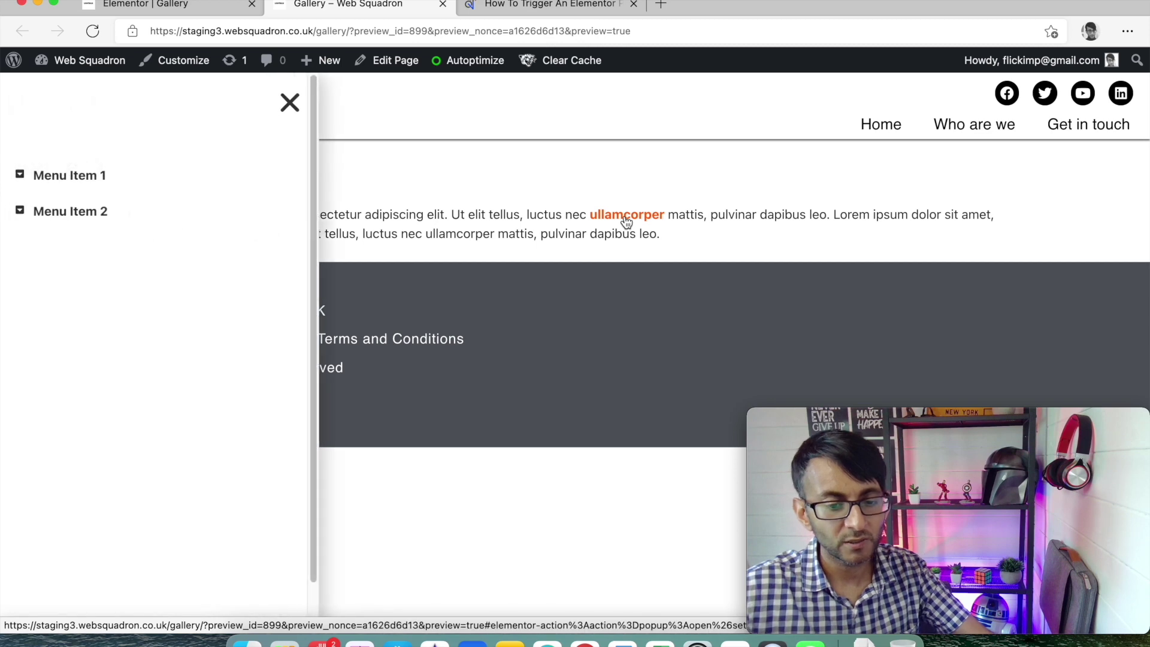
click(288, 106)
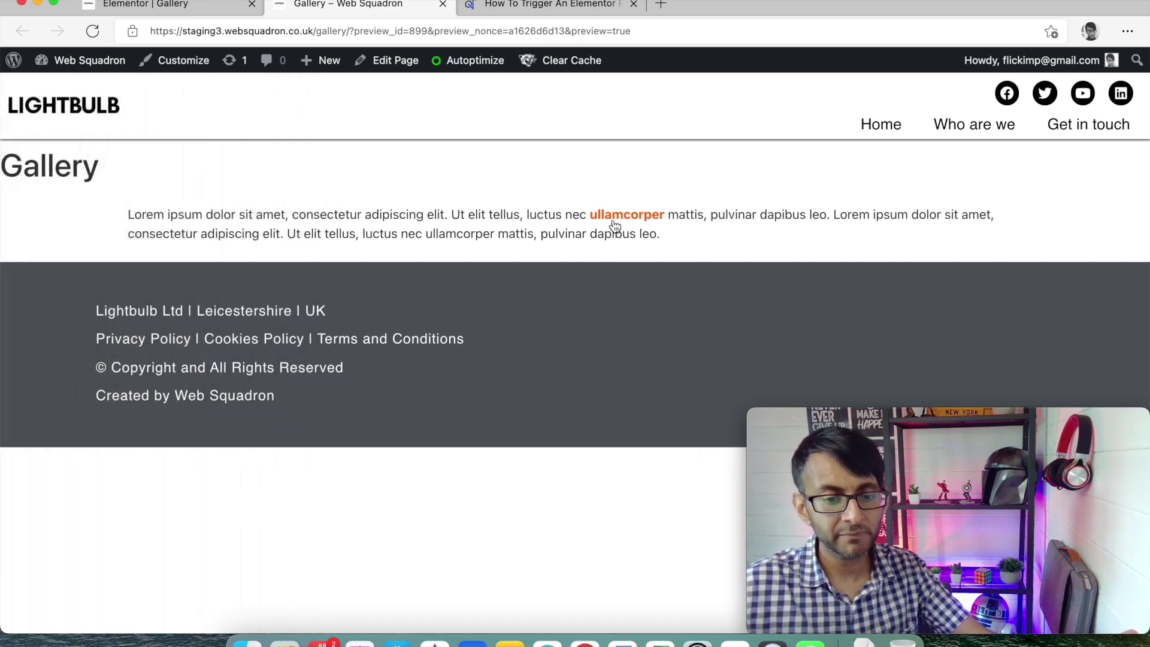
click(623, 217)
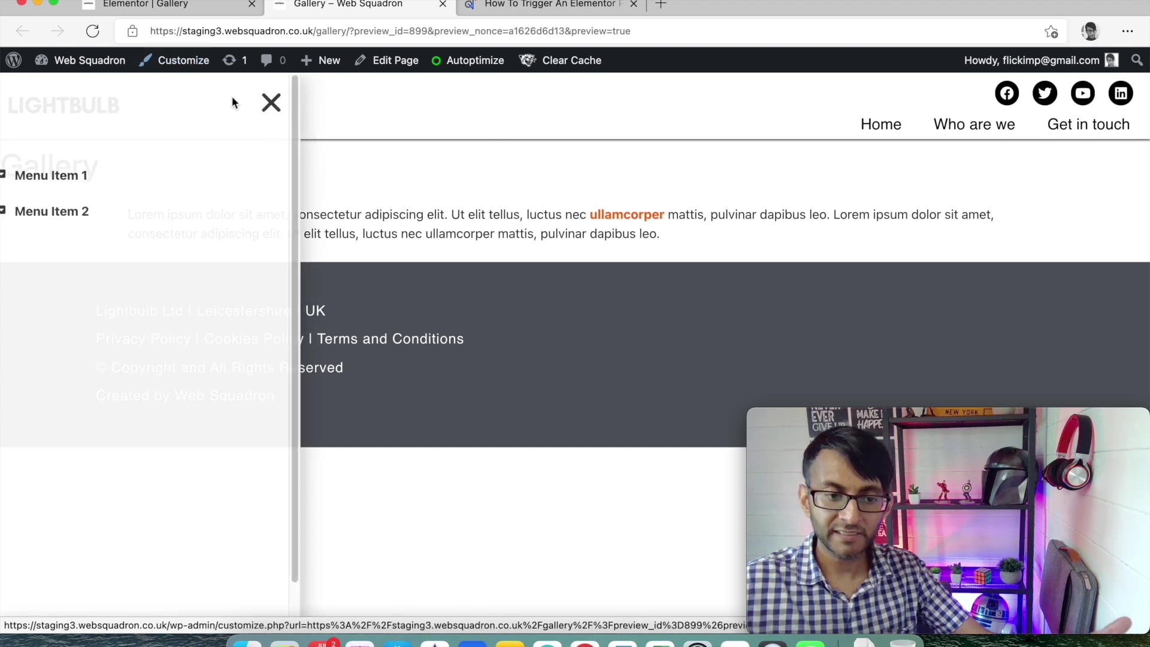
click(328, 114)
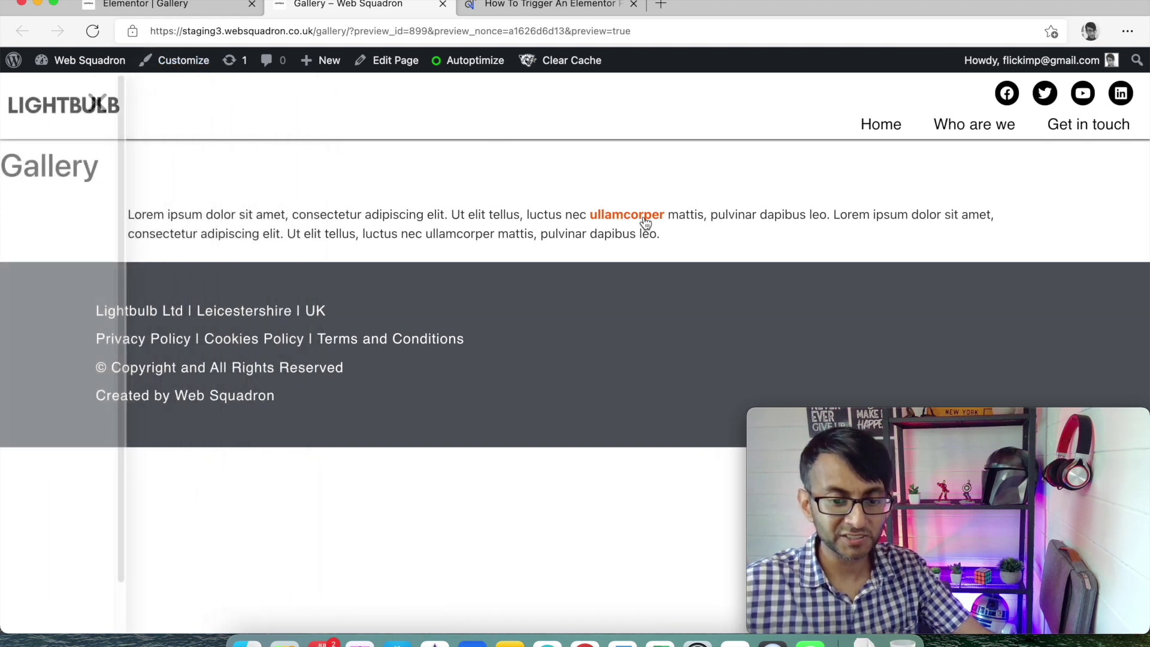
click(623, 225)
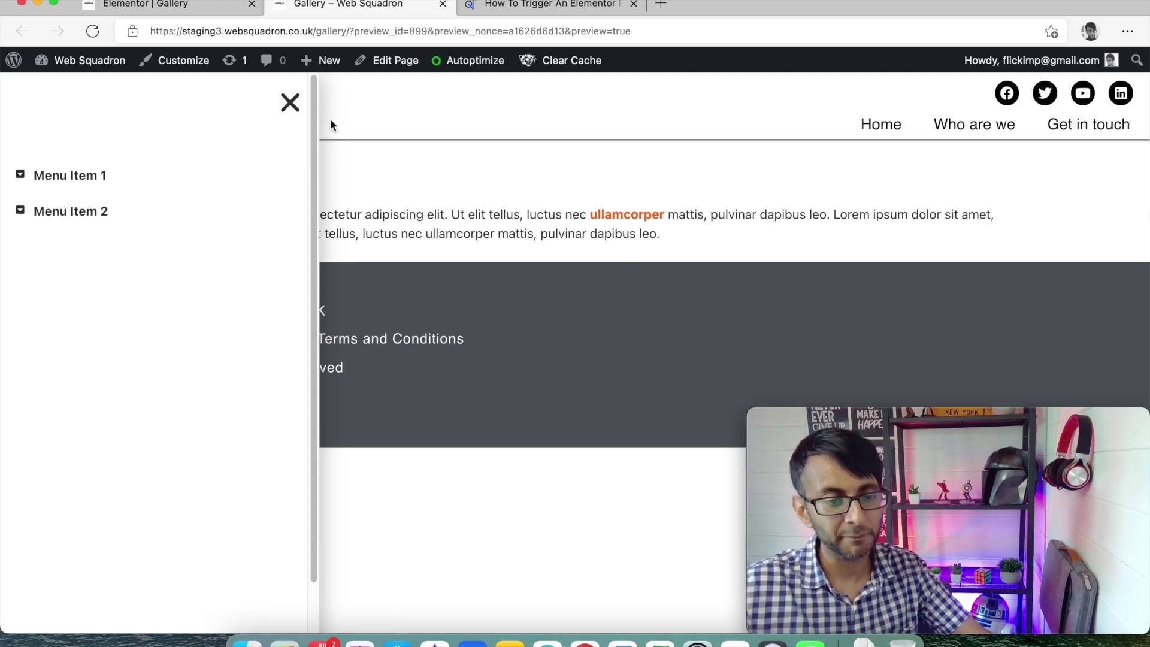
click(289, 104)
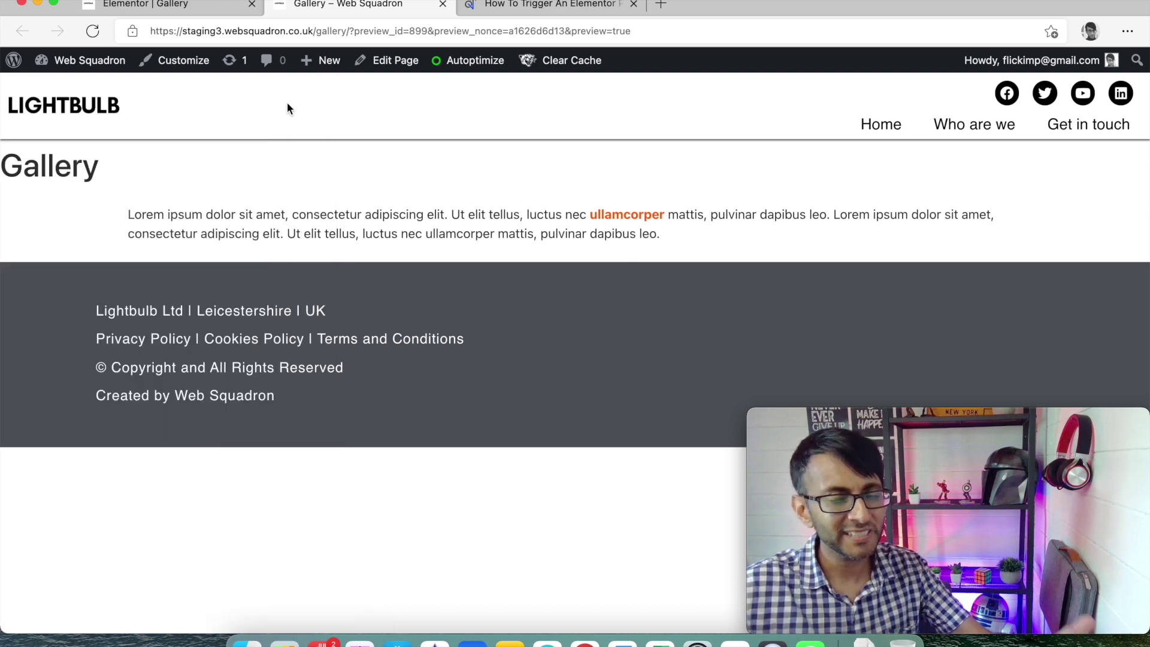
click(627, 221)
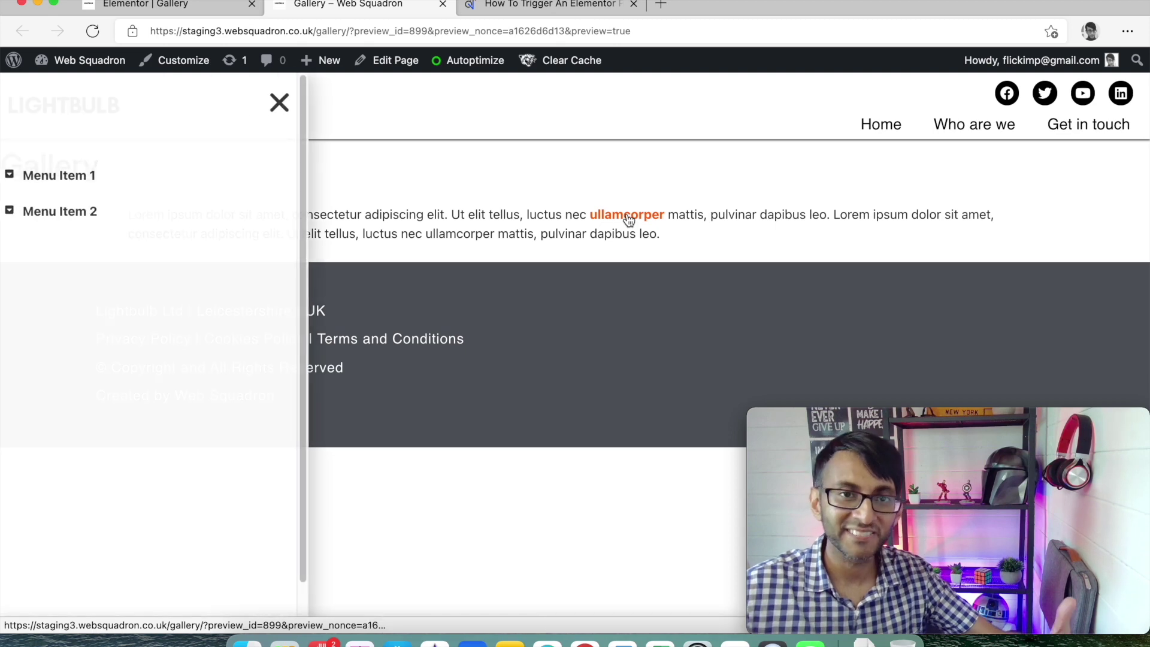
click(289, 103)
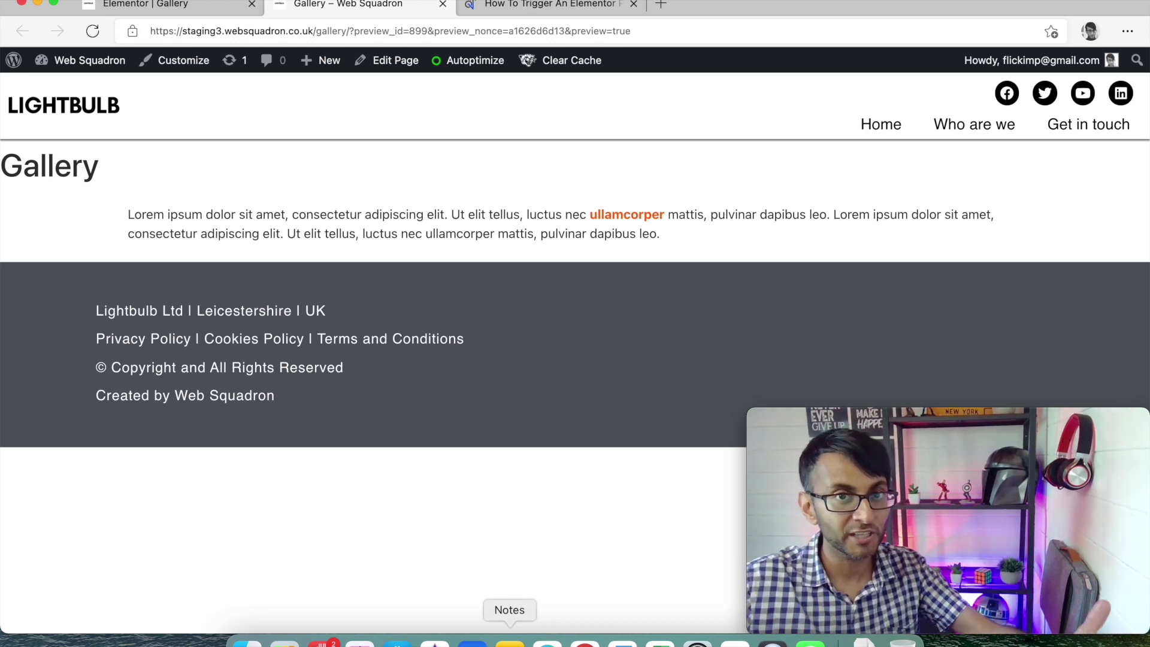
click(510, 640)
click(745, 271)
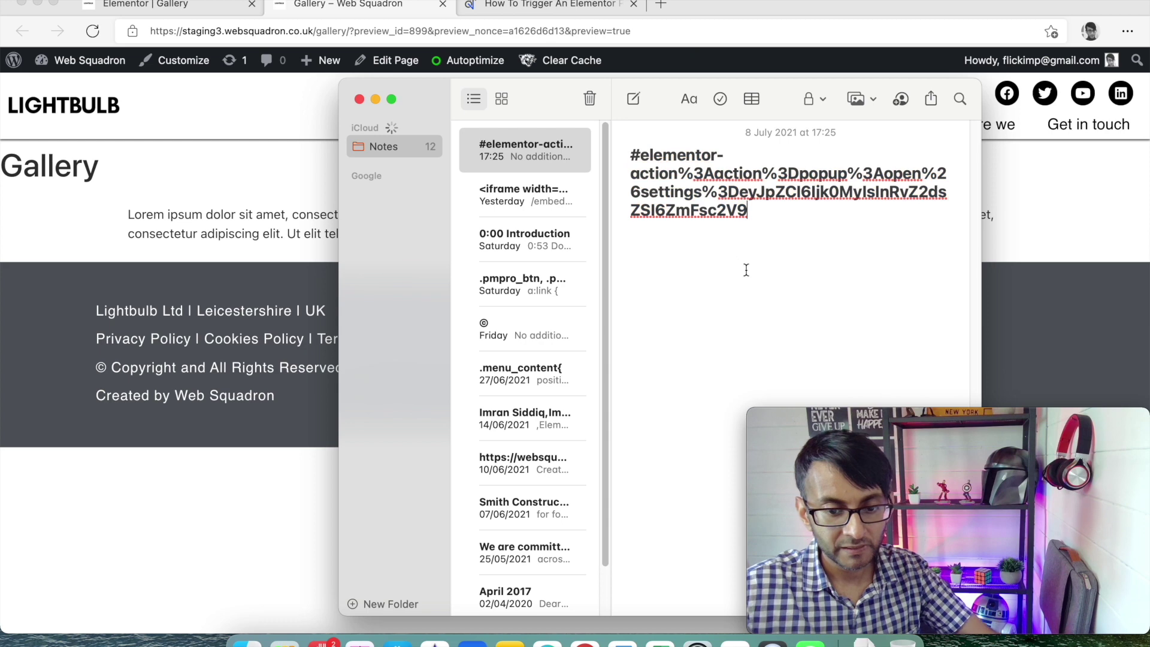
drag(792, 236, 619, 153)
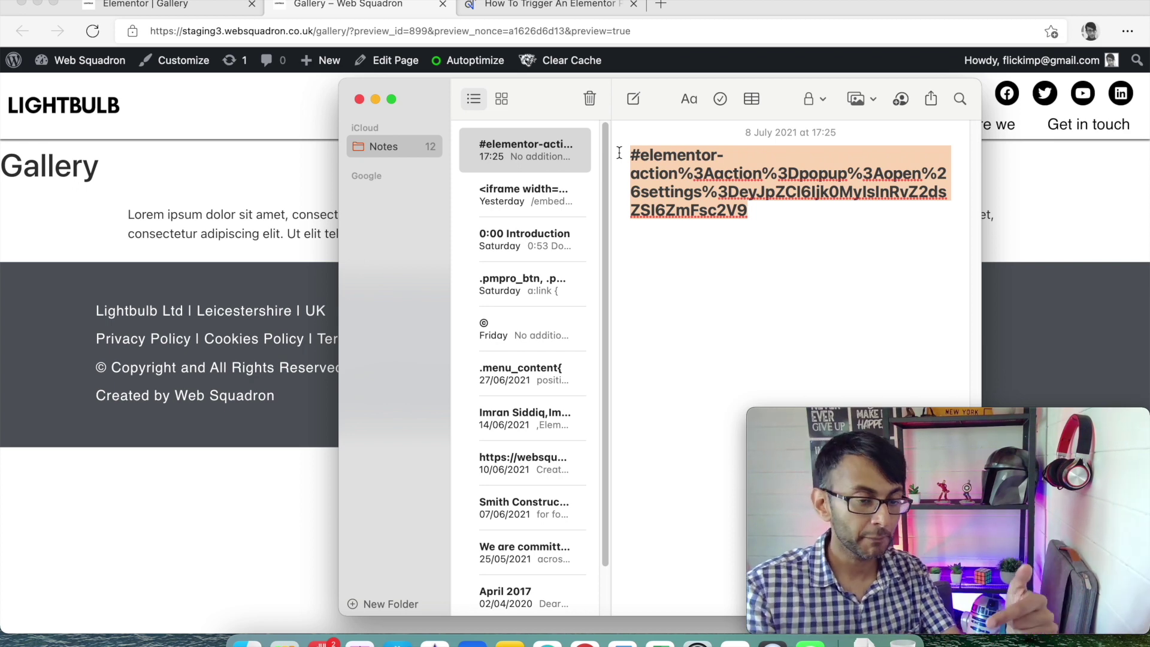
click(208, 548)
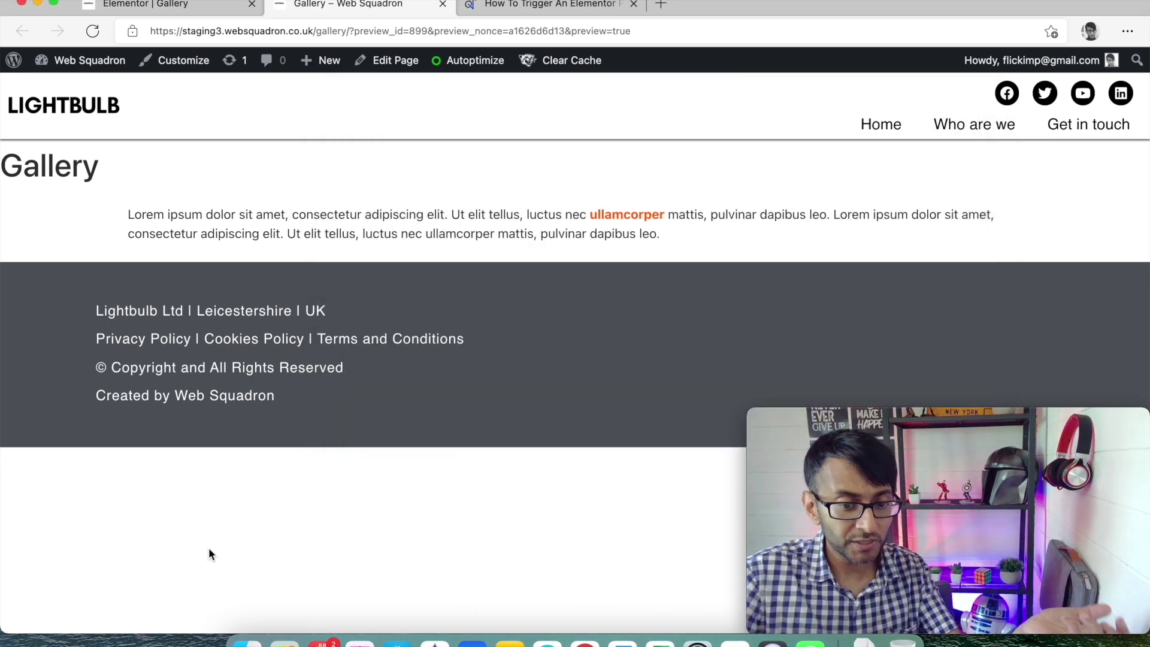